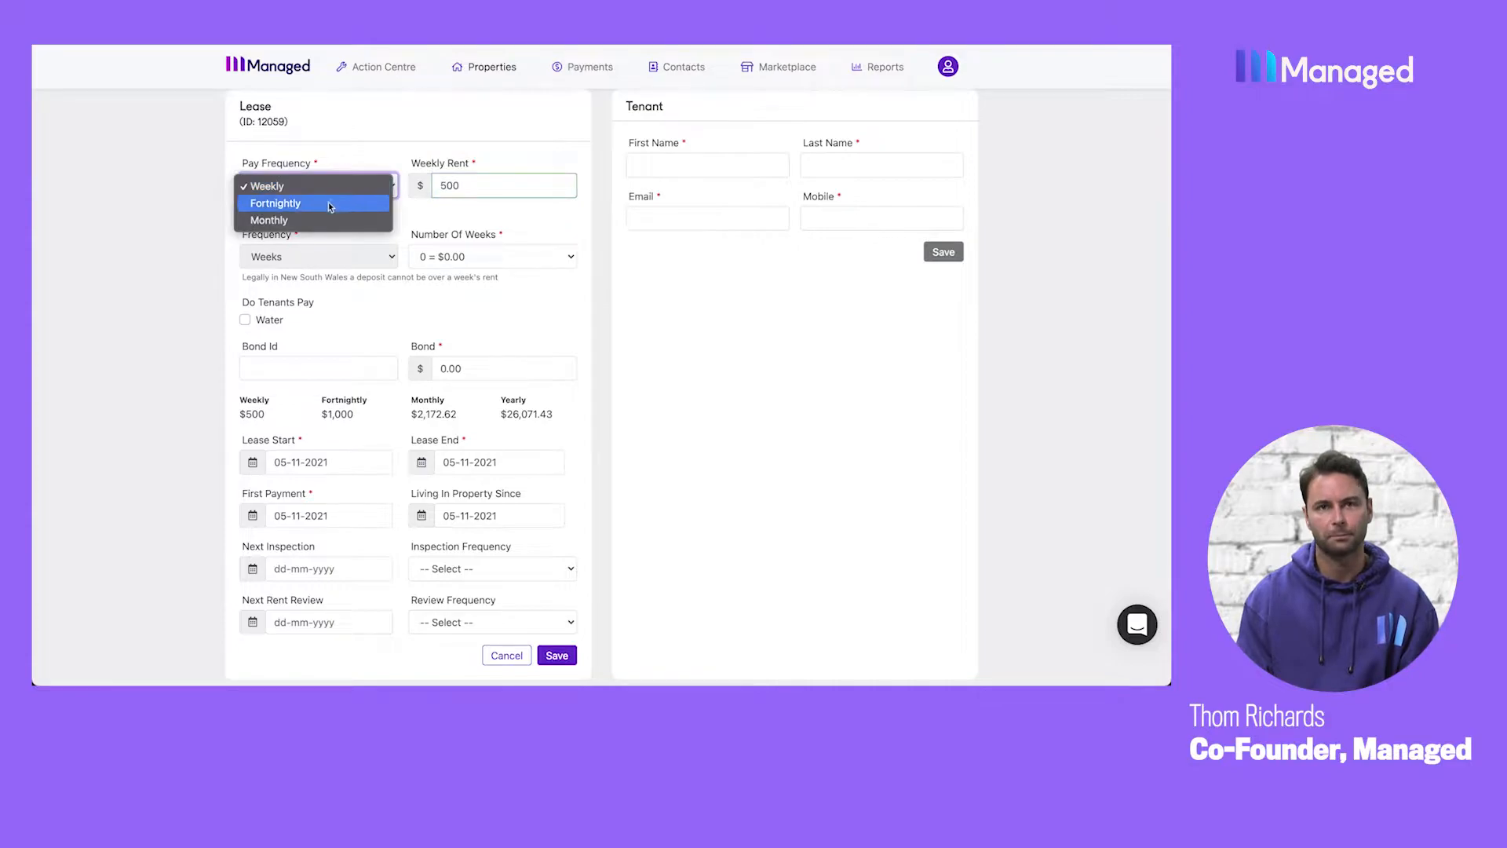
Set the lease's pay frequency to Monthly.
left_click(326, 204)
left_click(338, 187)
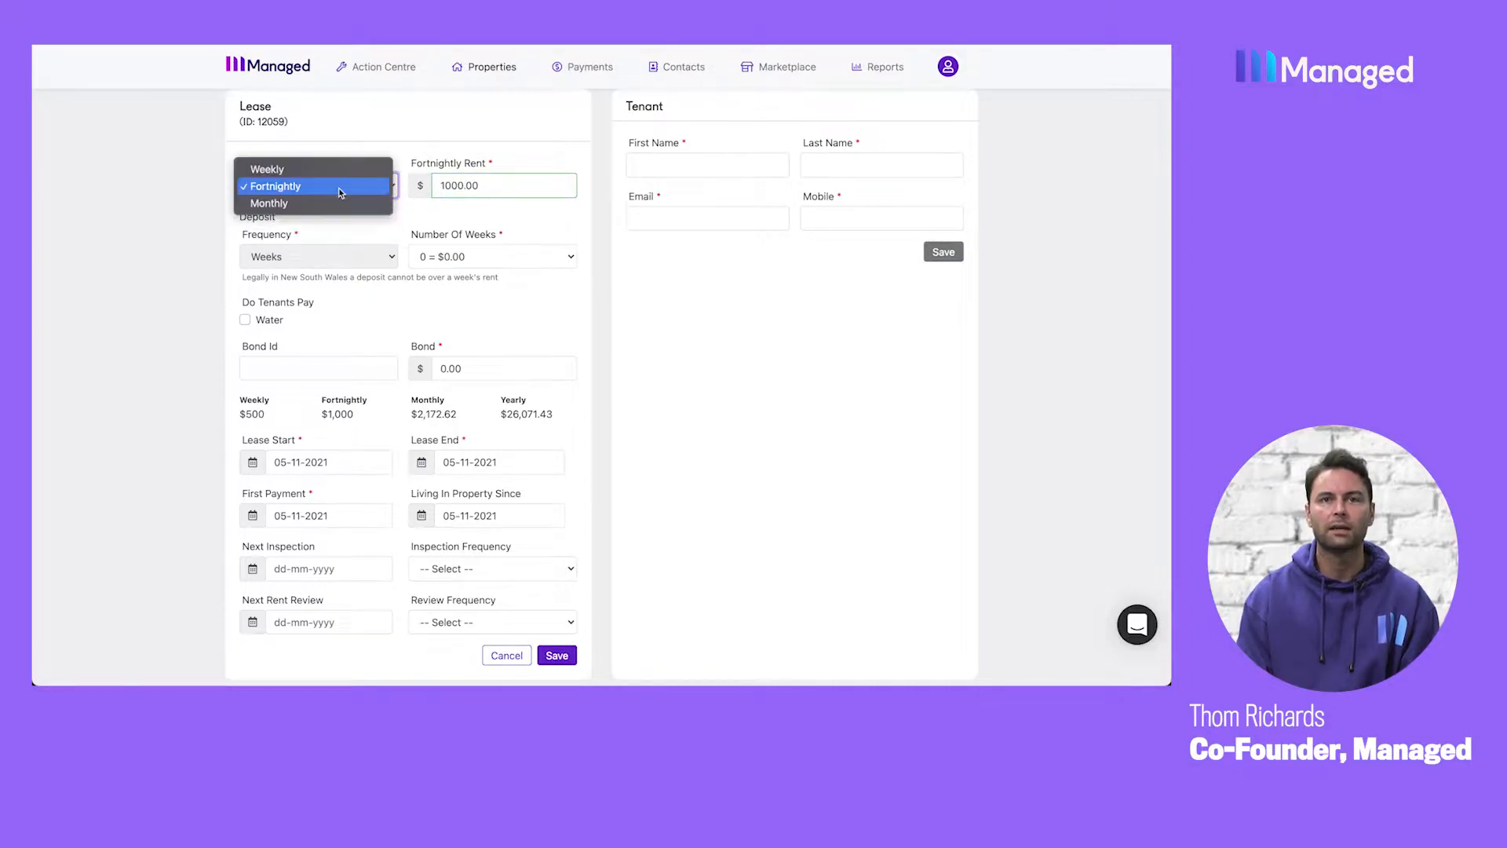
left_click(328, 204)
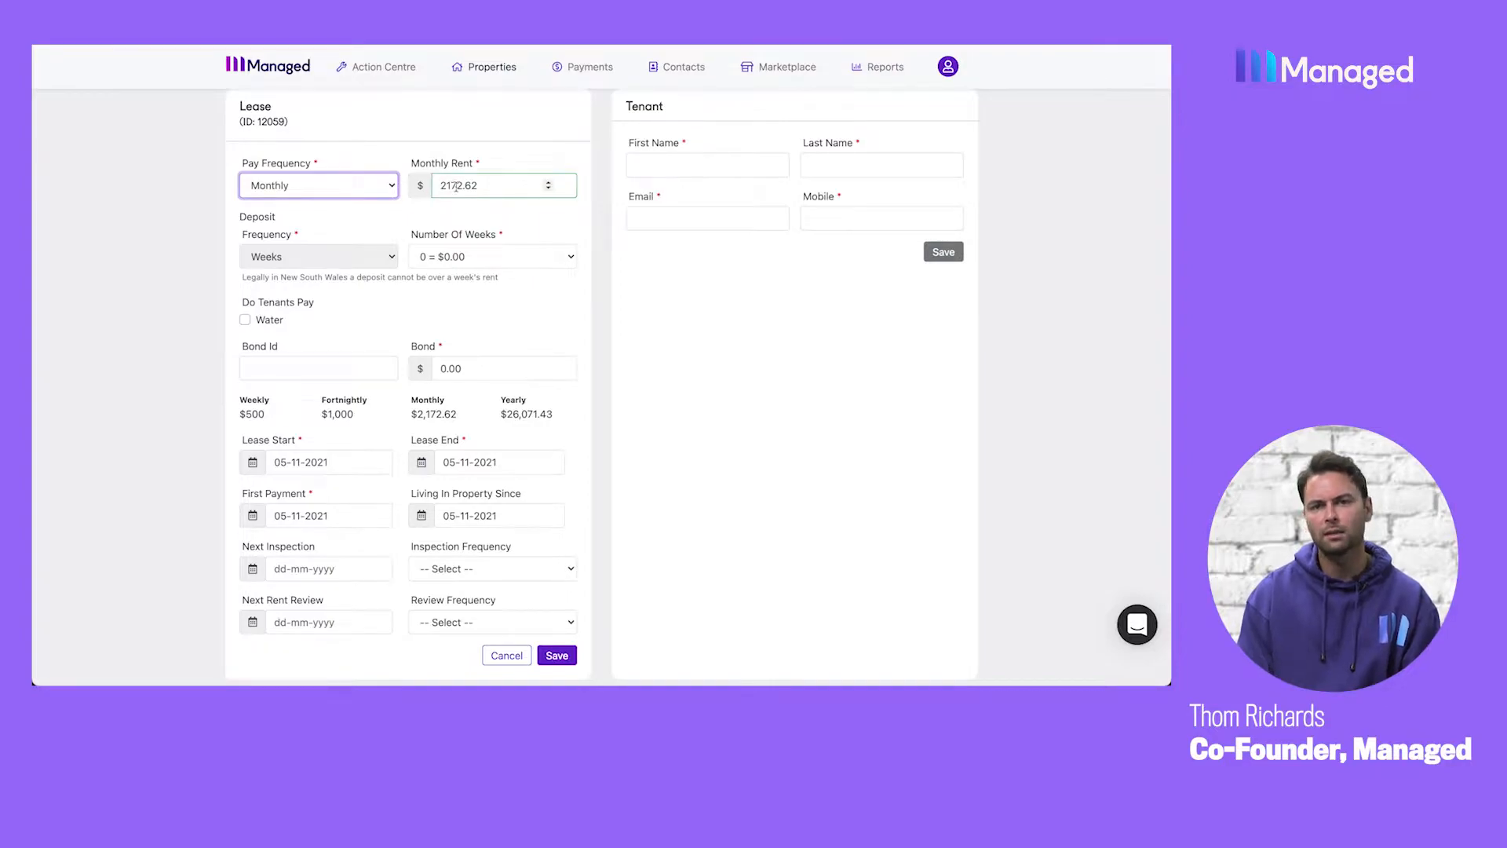
Try a deposit of 1 week's rent and return the number of weeks to 0.
scroll(365, 188, "down", 1)
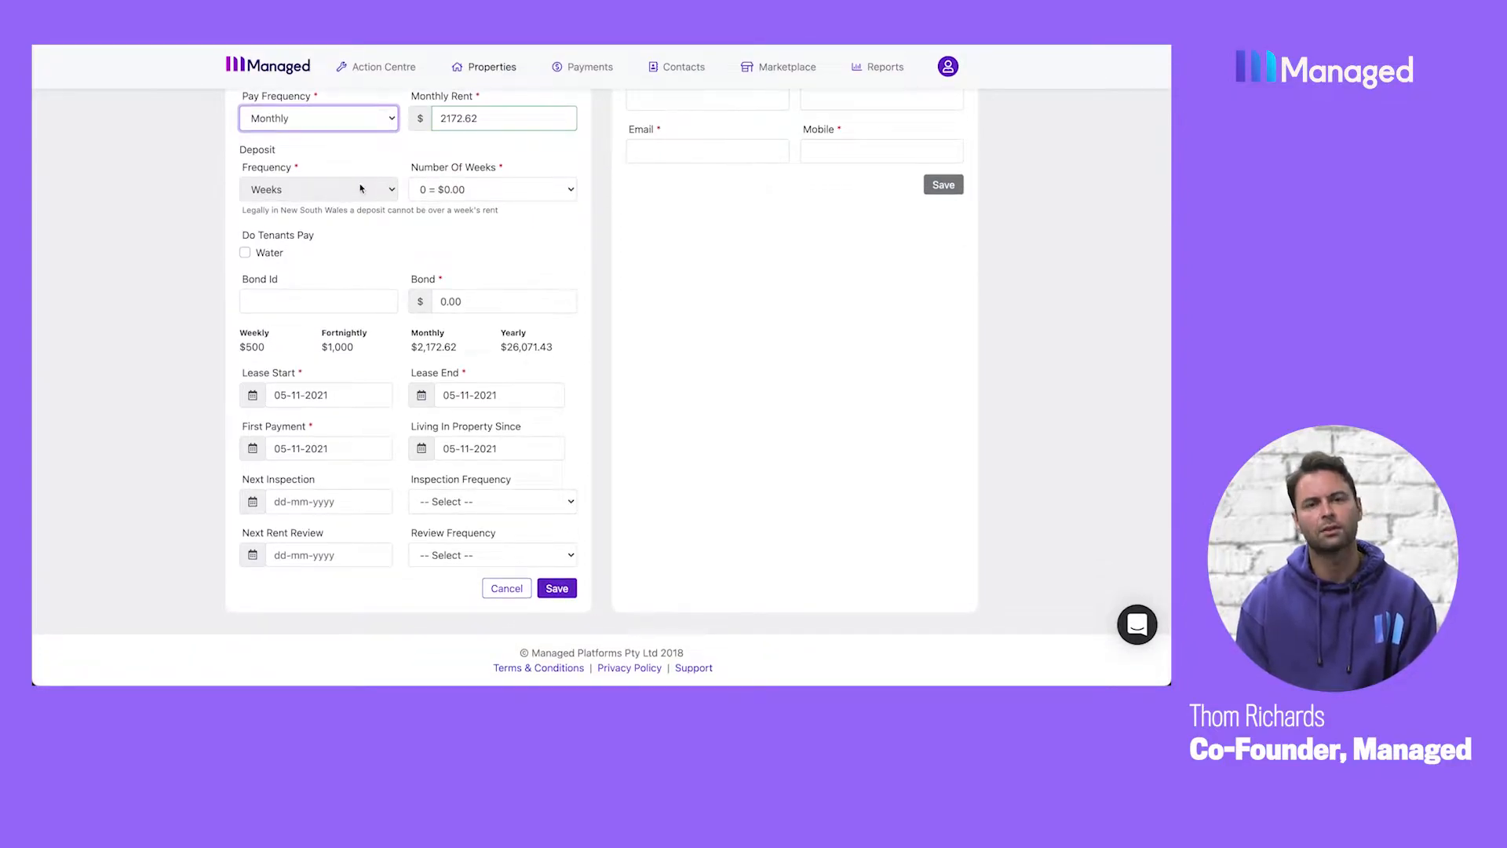
left_click(429, 189)
left_click(435, 206)
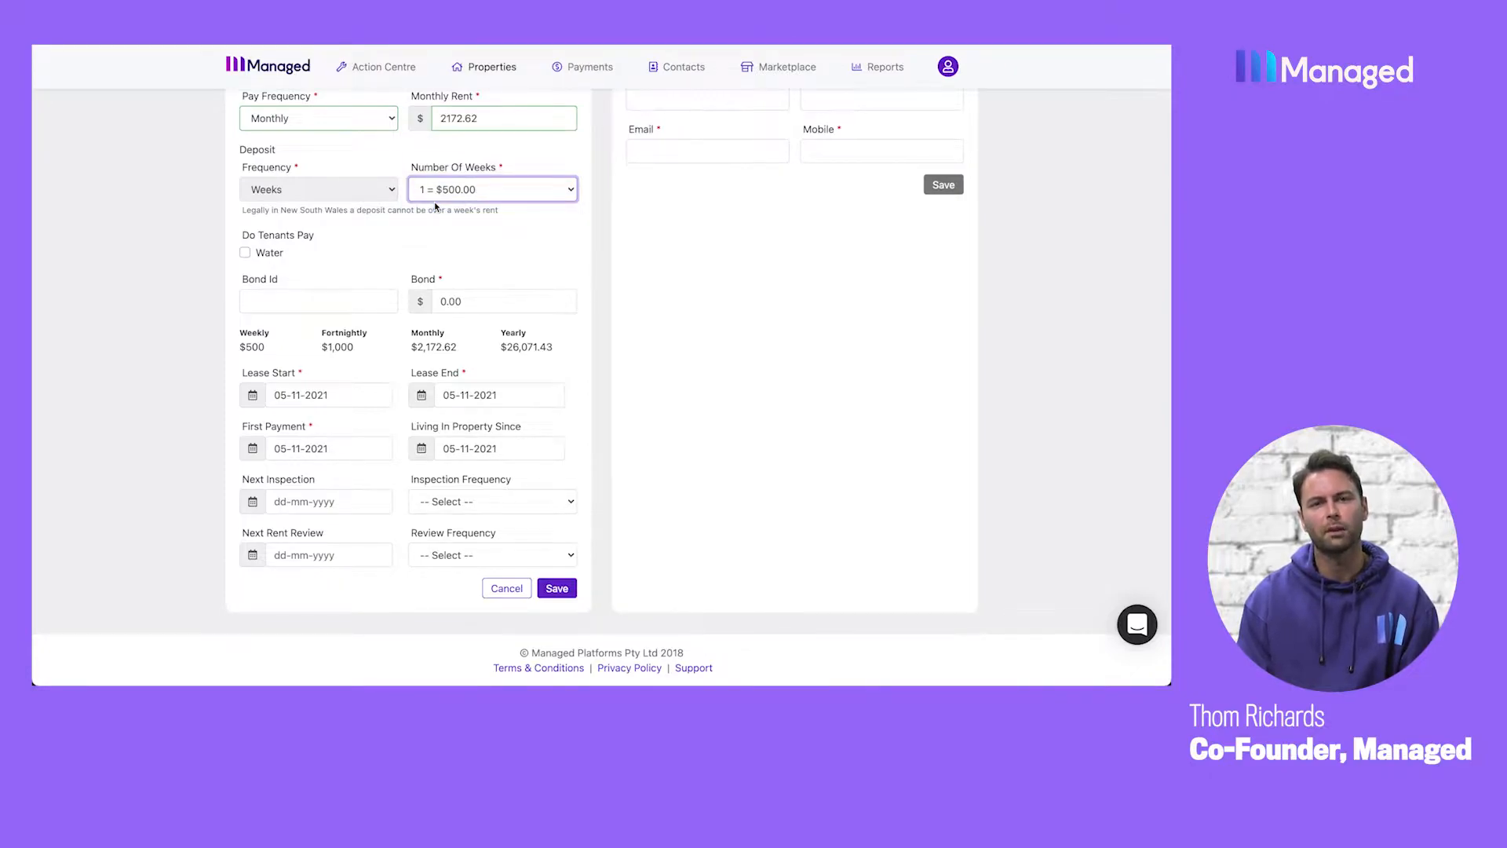
left_click(457, 193)
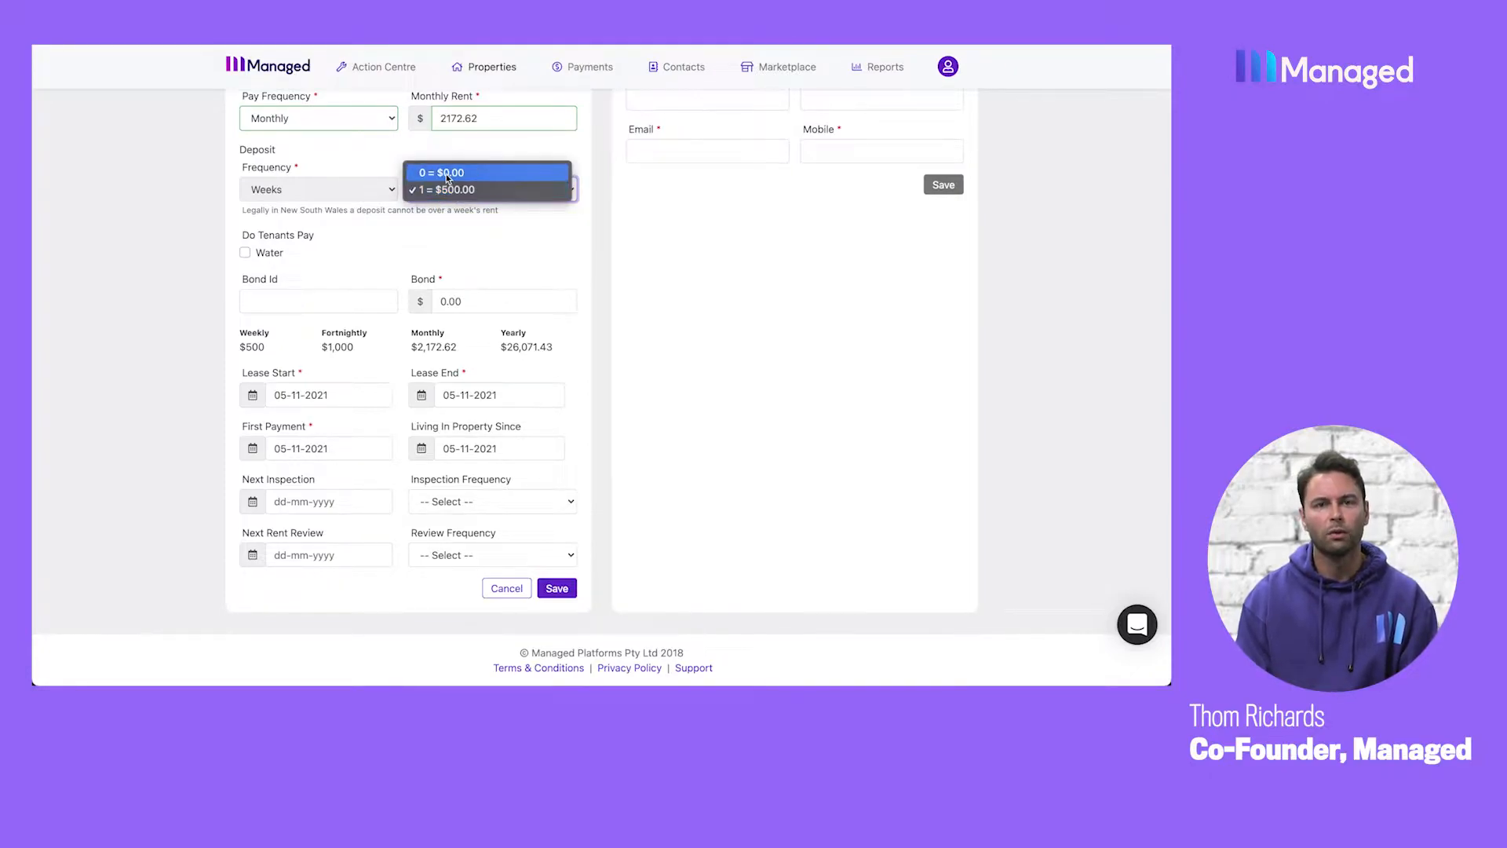
left_click(446, 175)
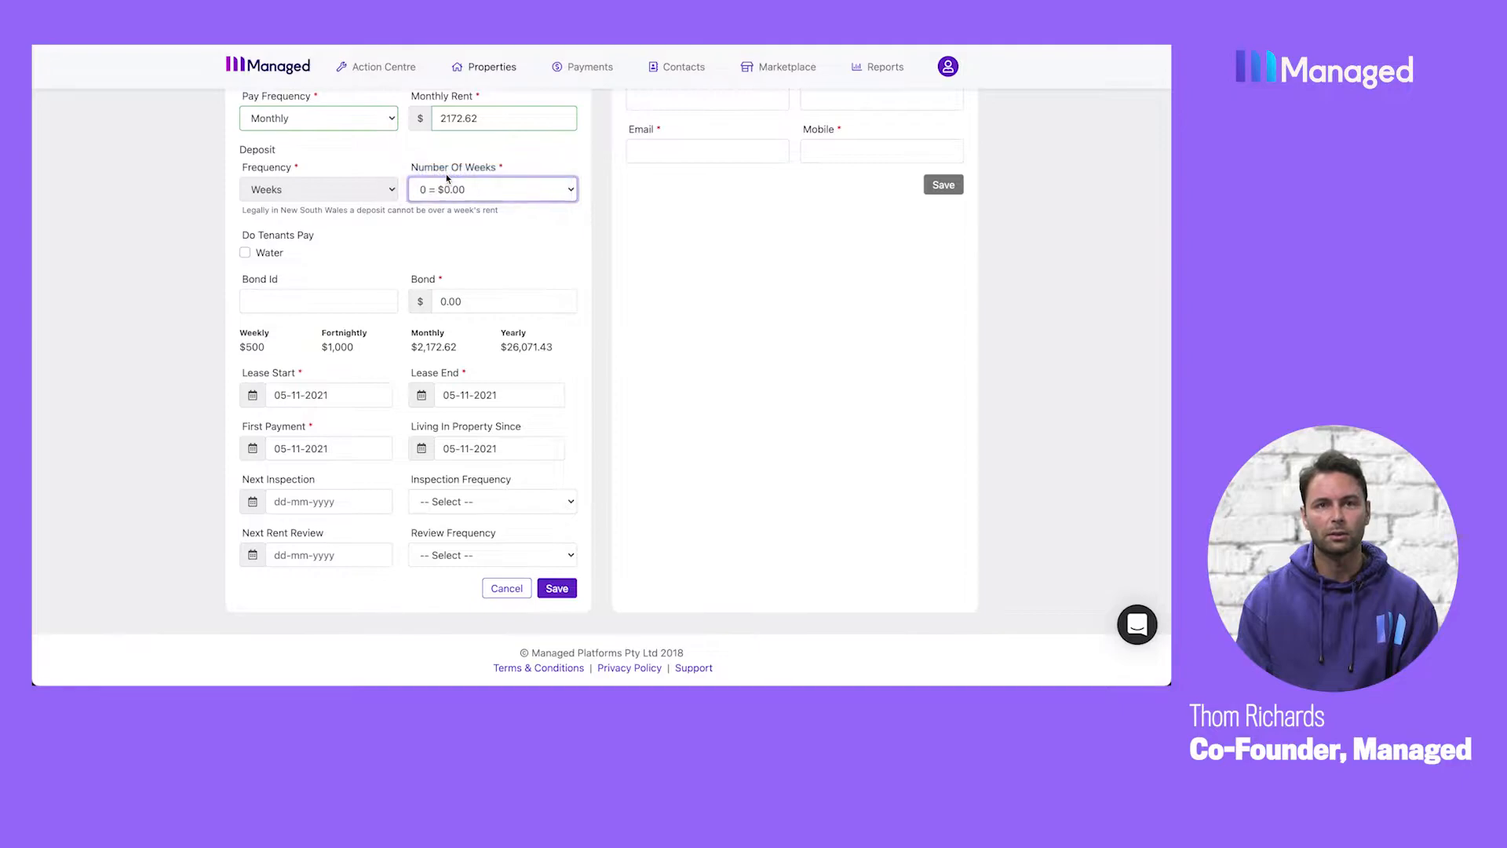
left_click(401, 245)
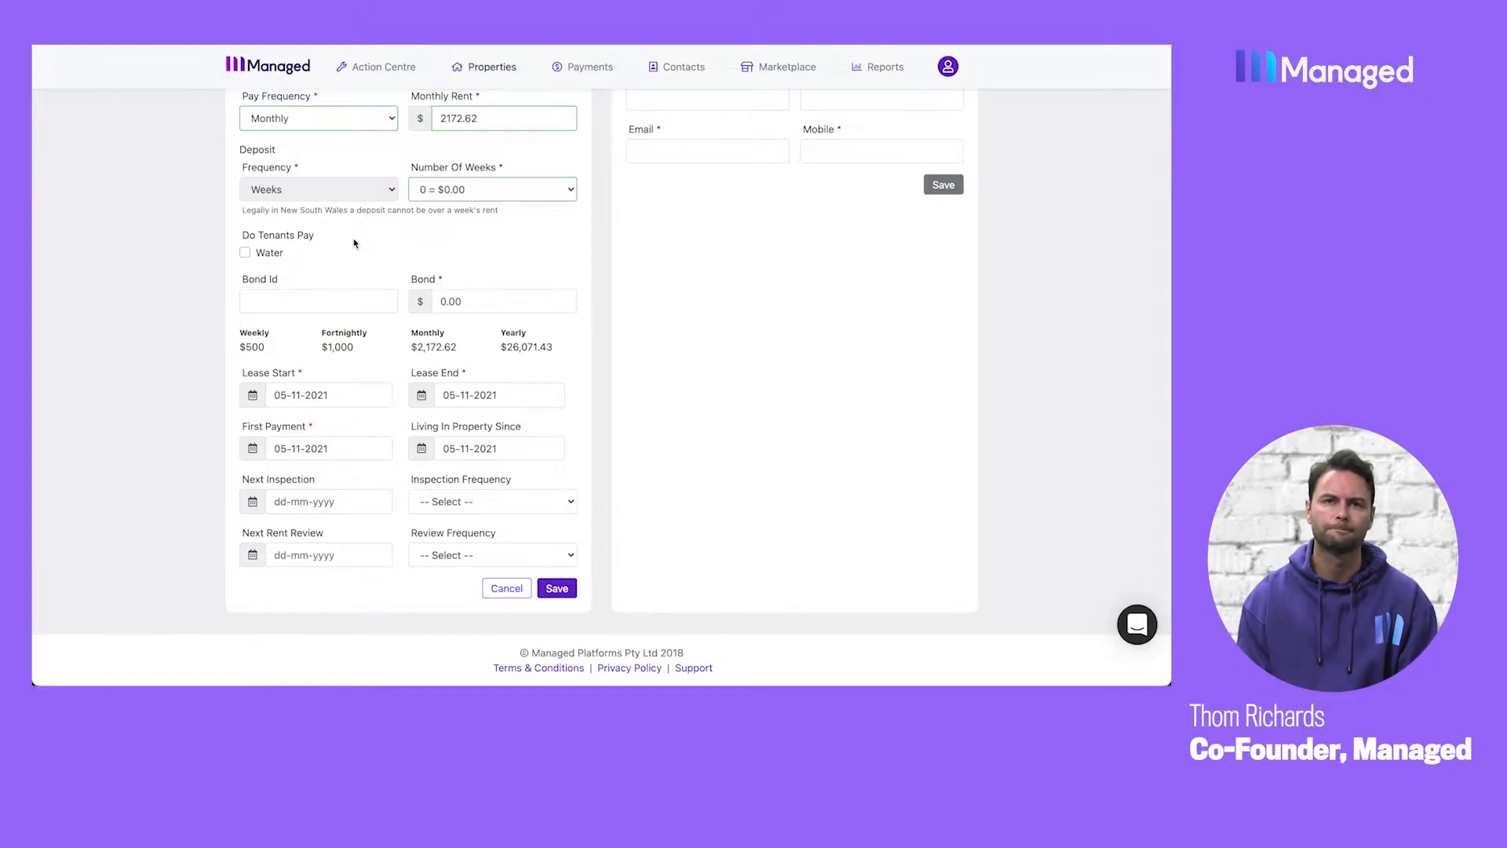
Mark water as paid by the tenants, and enter the bond ID with a bond amount of $2000.
left_click(245, 253)
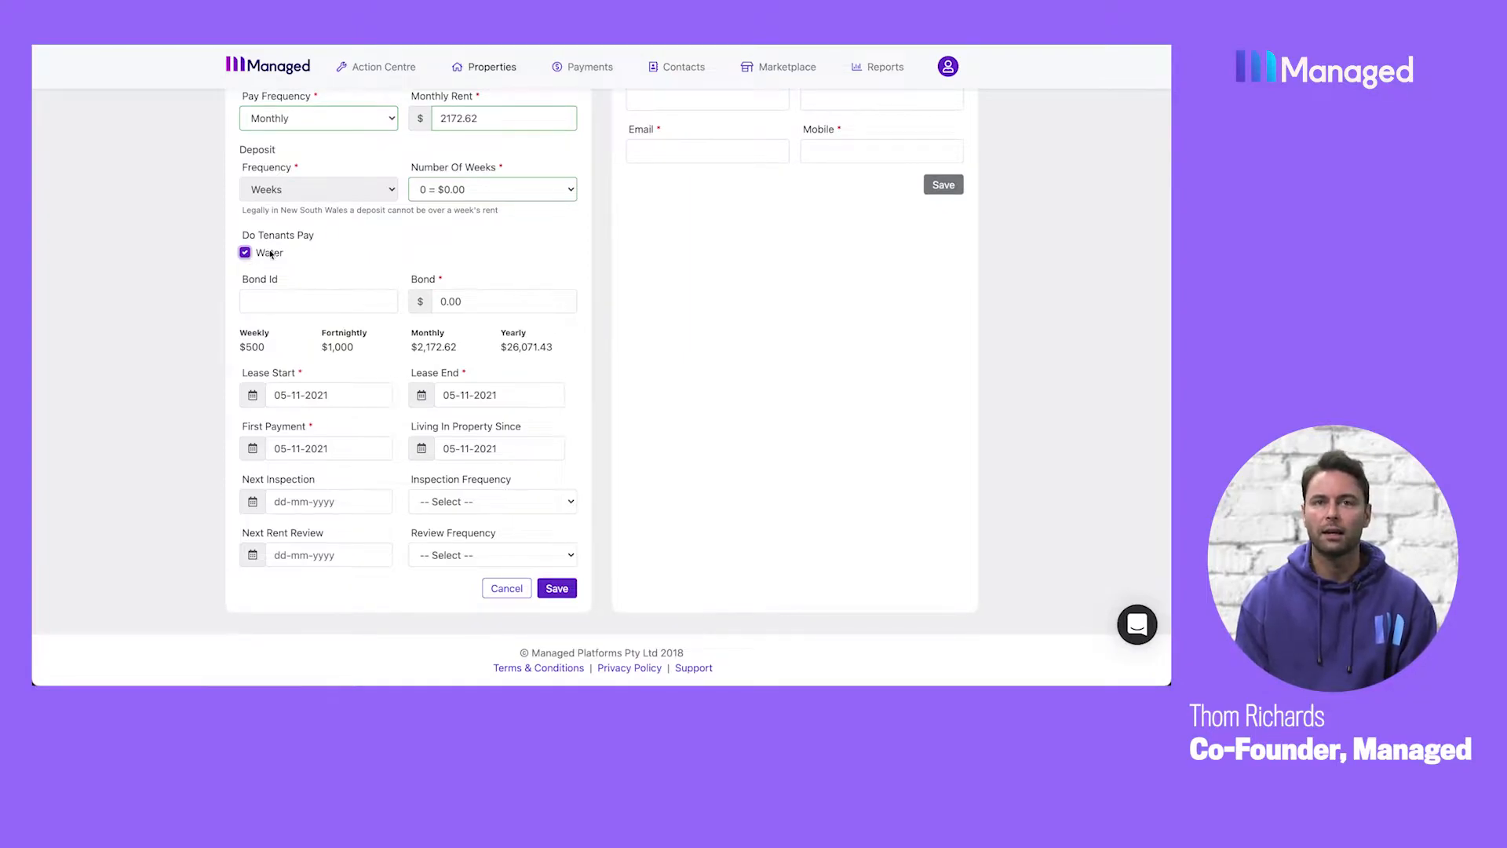
left_click(292, 304)
type("12345")
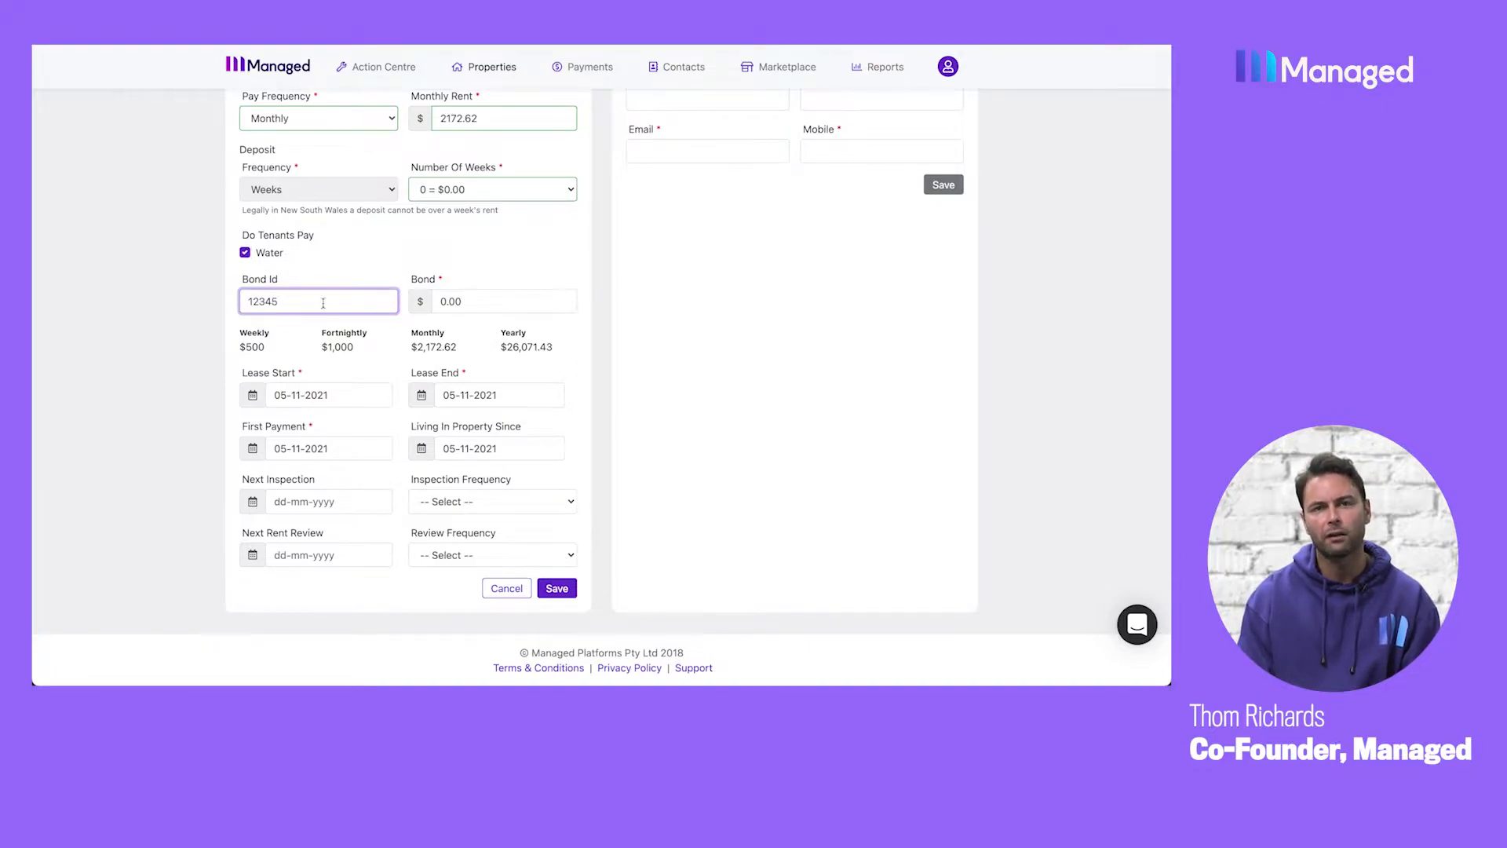
left_click(441, 300)
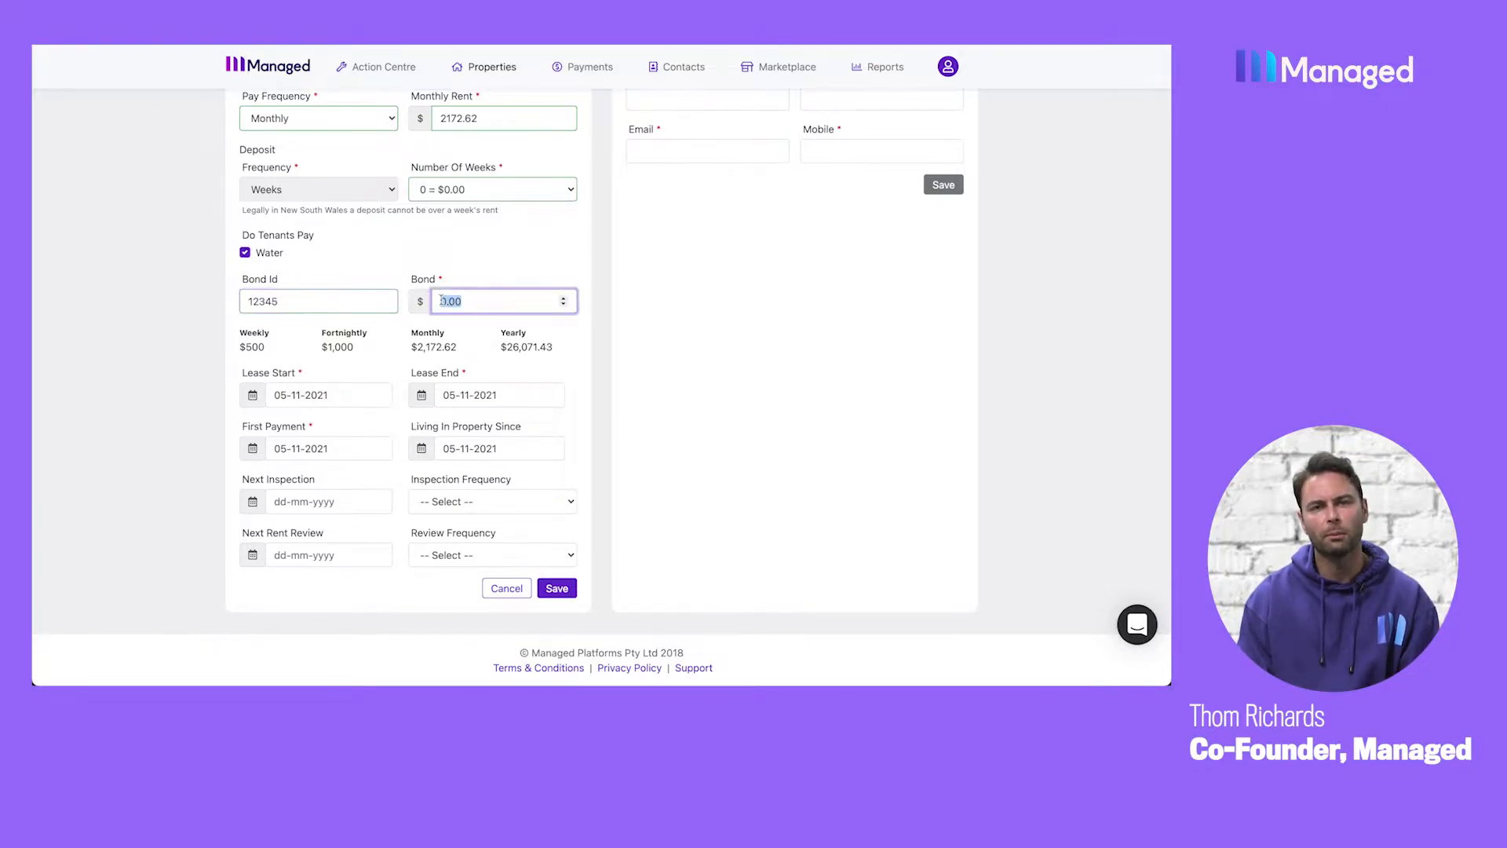
type("2000")
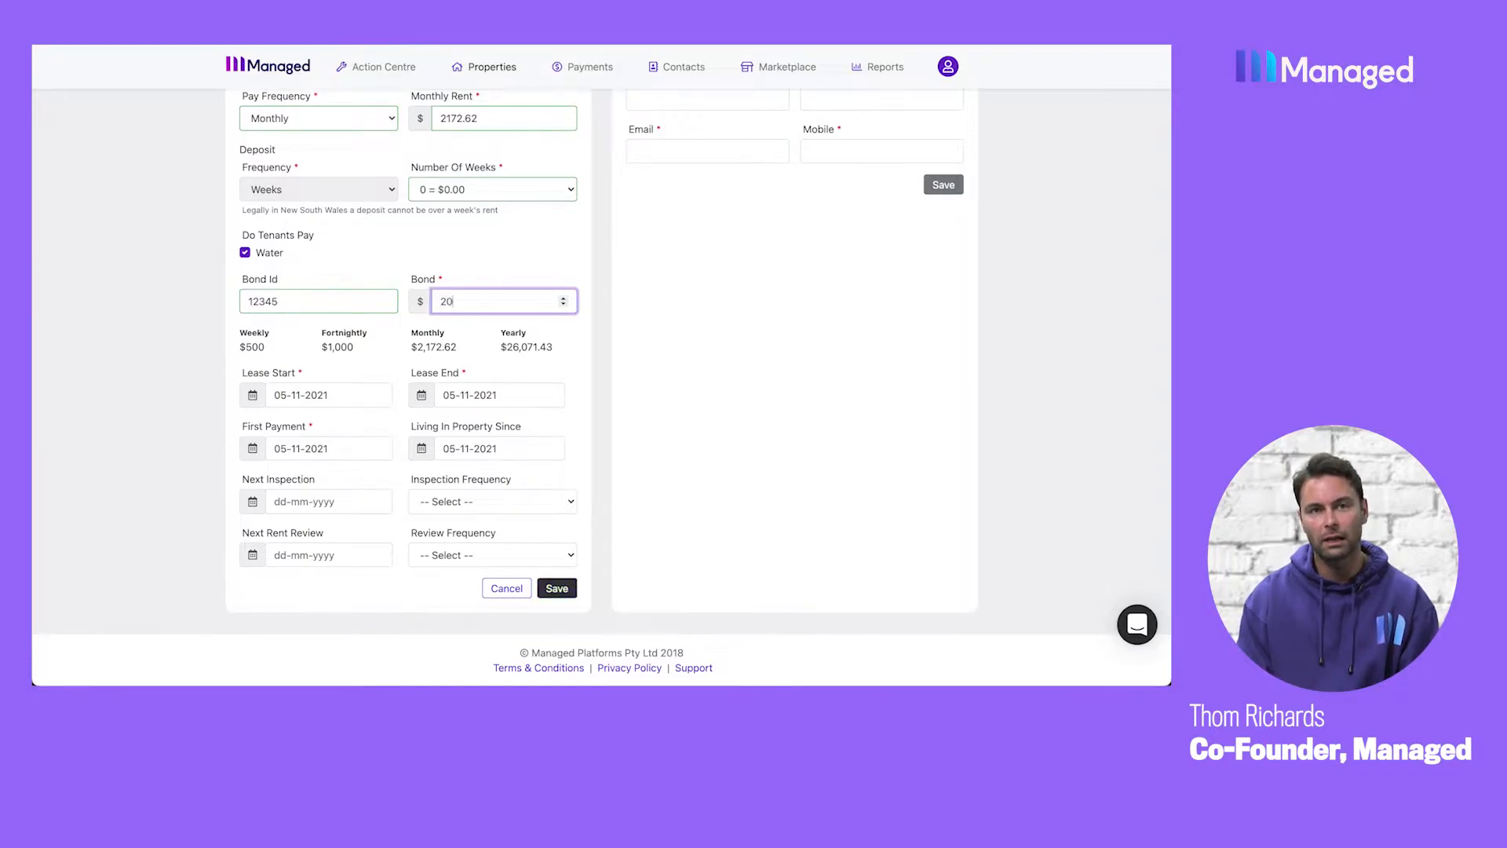
left_click(493, 267)
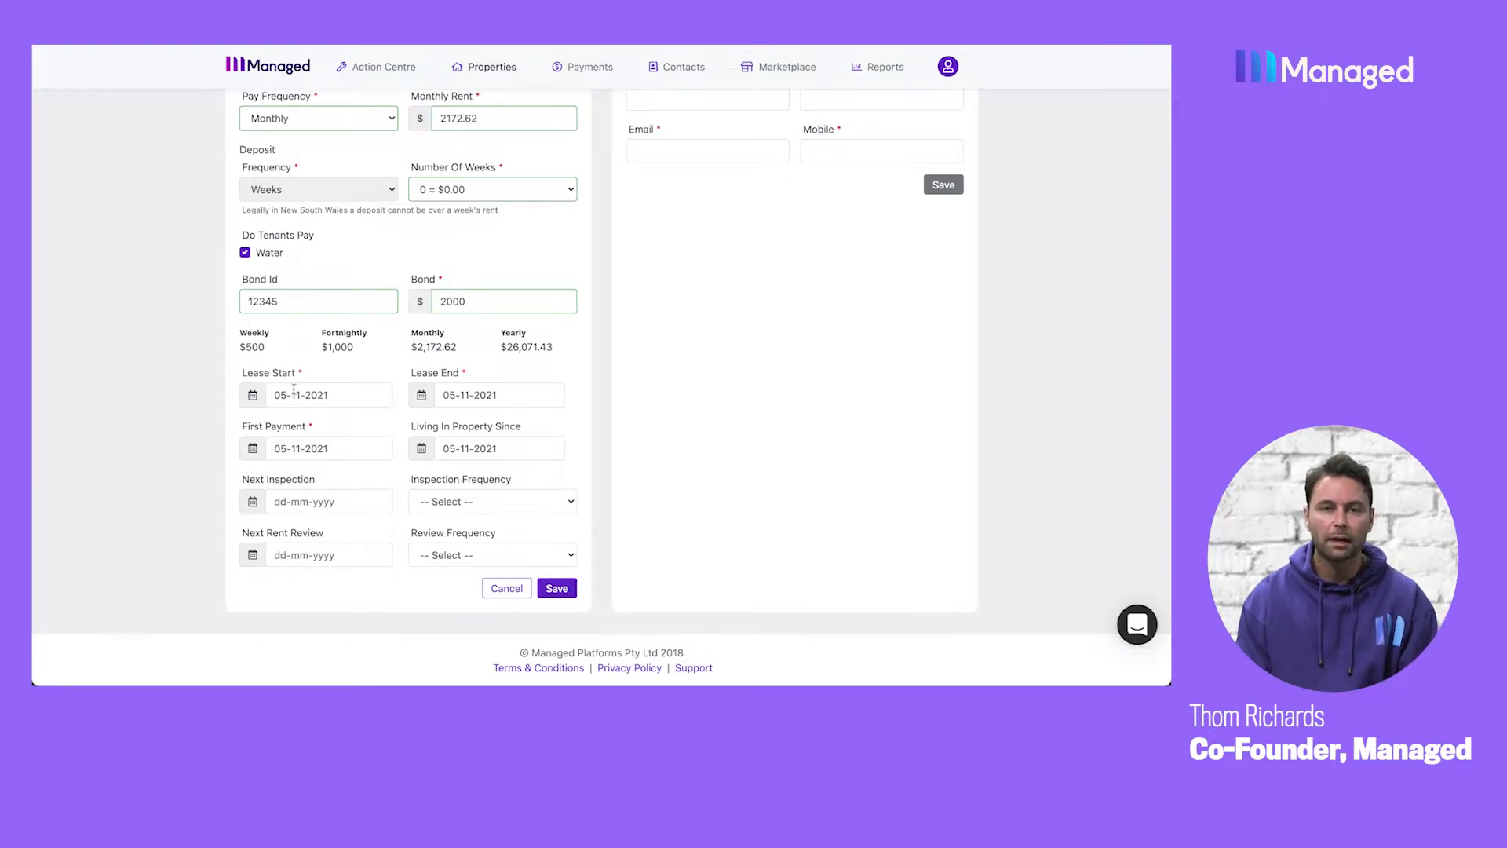
left_click_drag(275, 395, 340, 395)
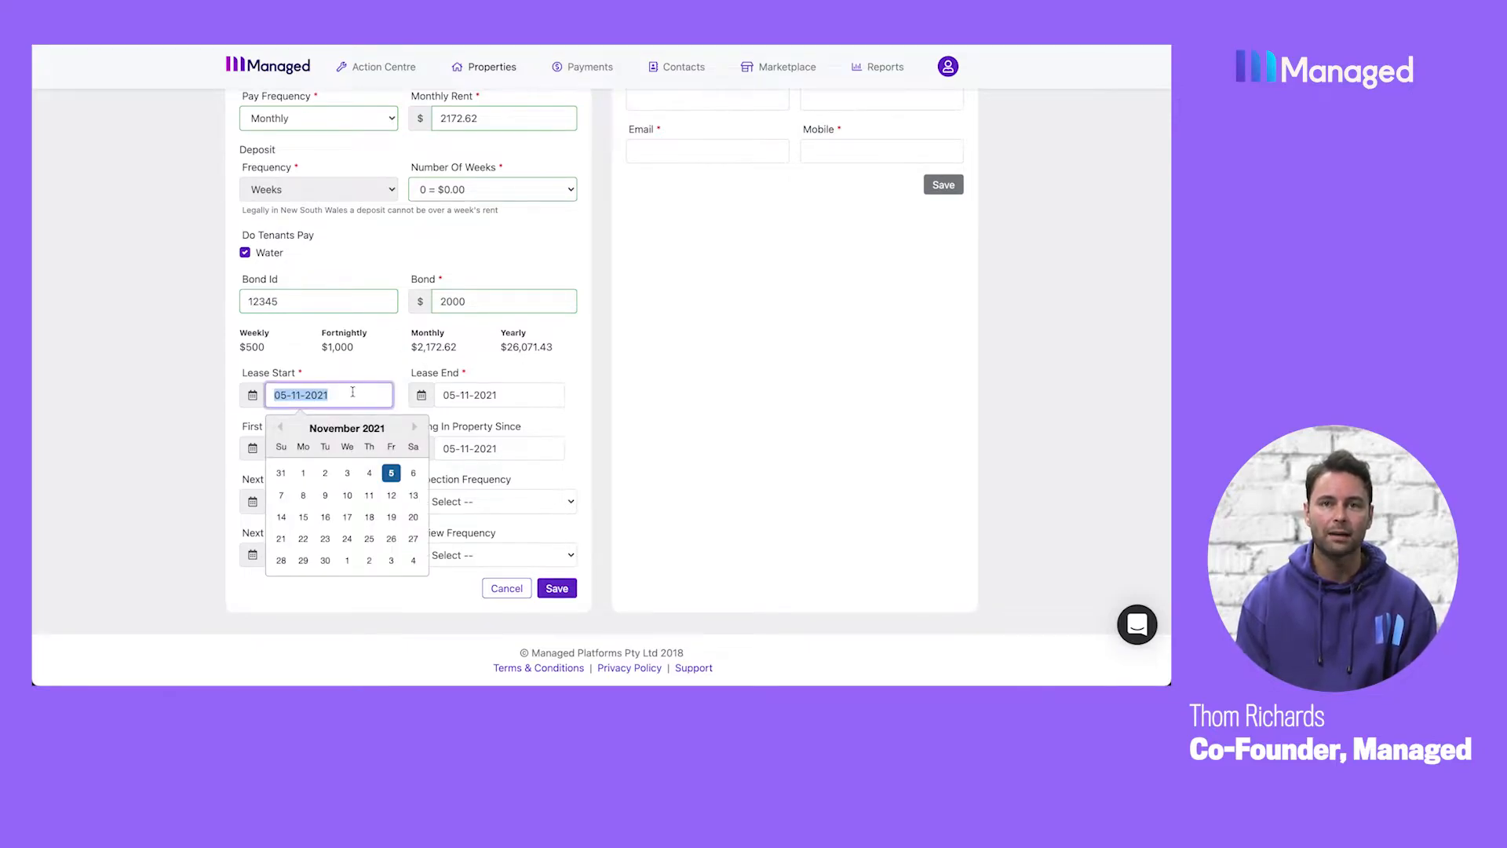
left_click(361, 395)
left_click(487, 396)
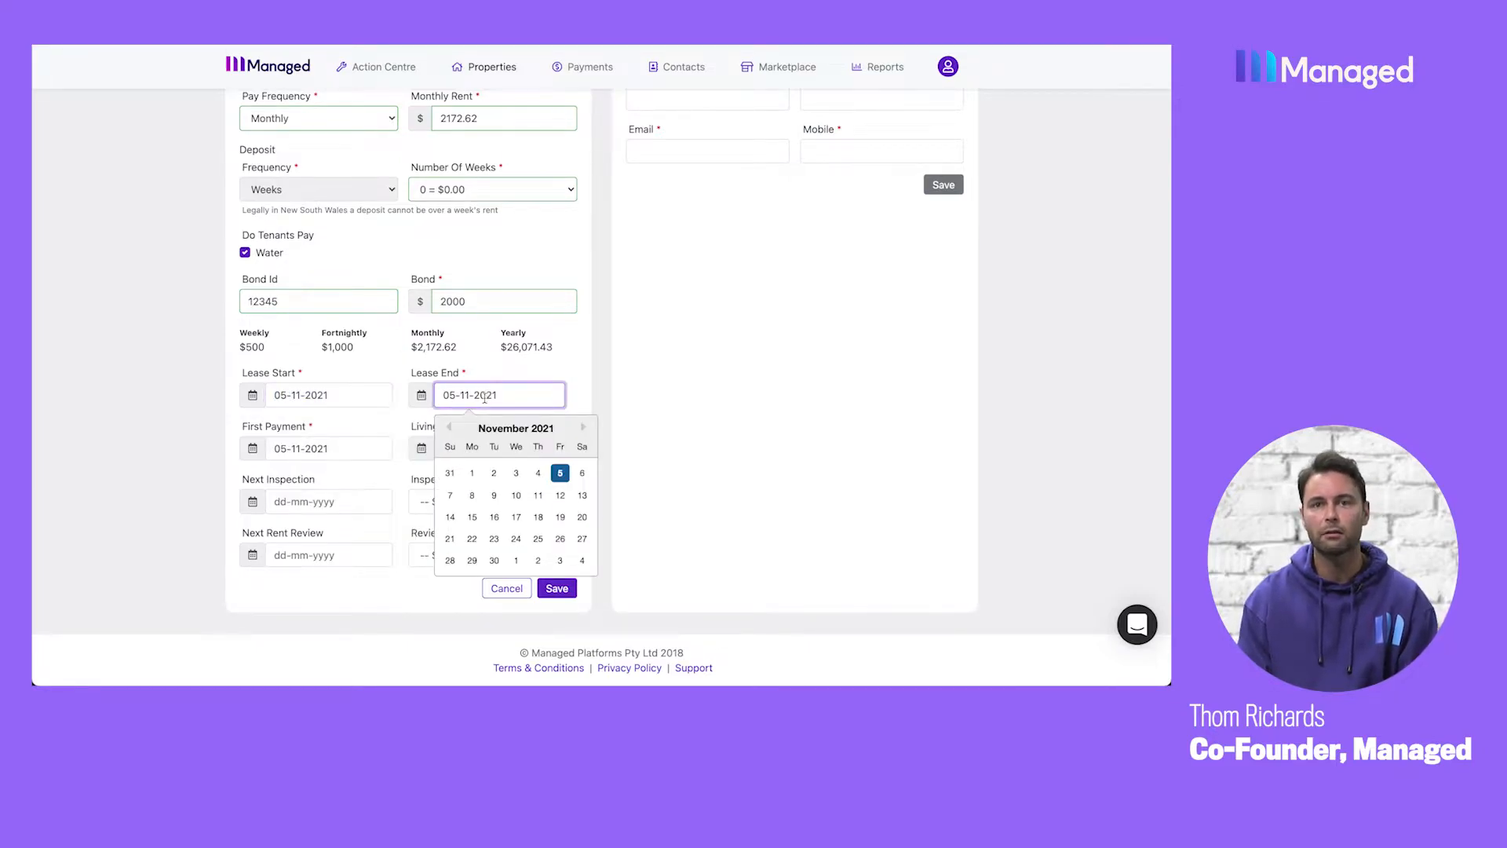
left_click(378, 450)
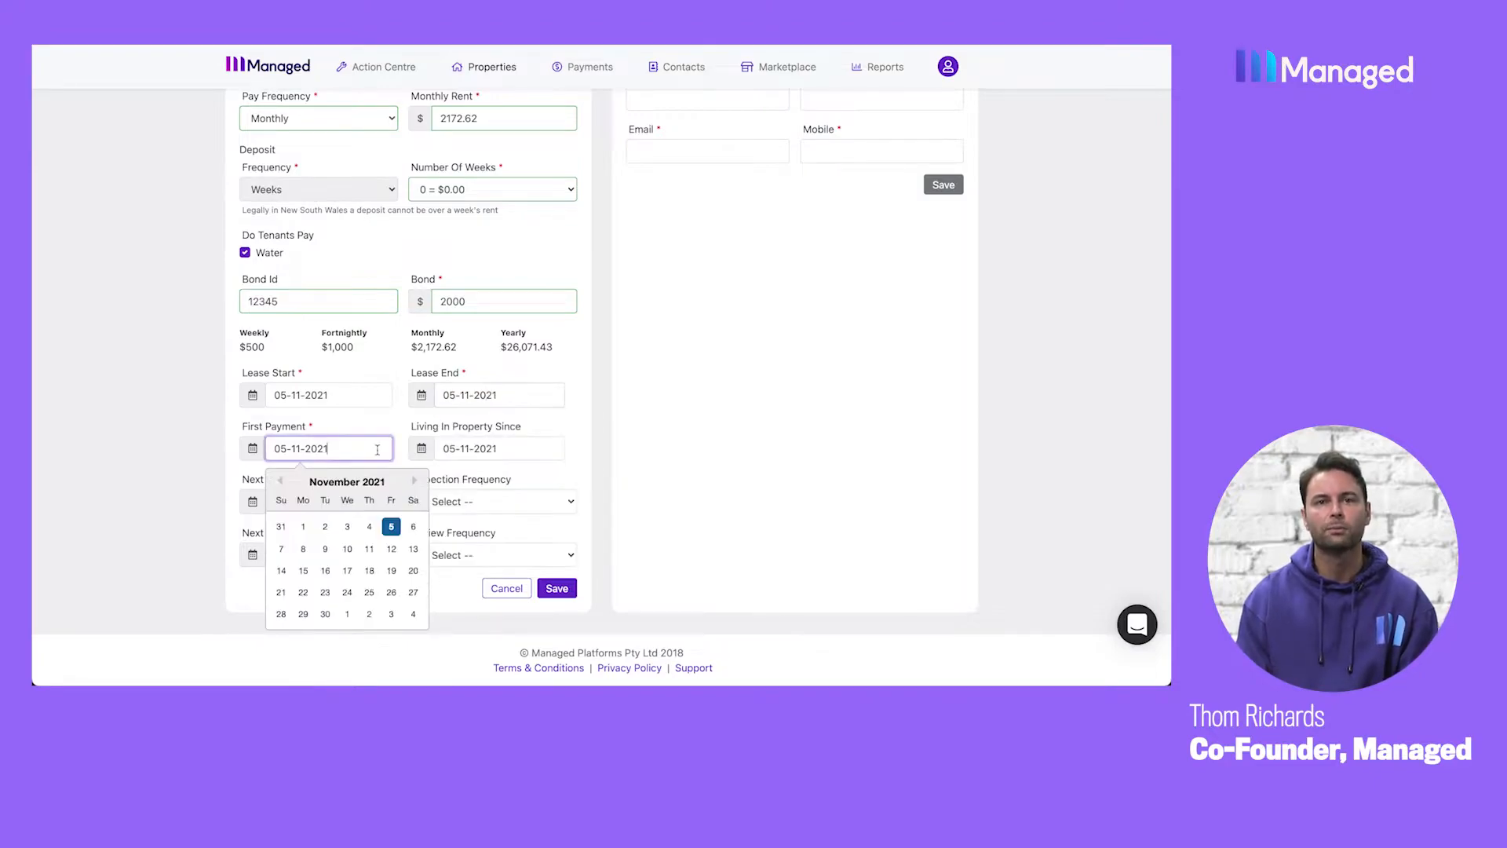
Clear the Living In Property Since date of the lease.
left_click(509, 449)
left_click_drag(515, 450, 429, 452)
key("BackSpace")
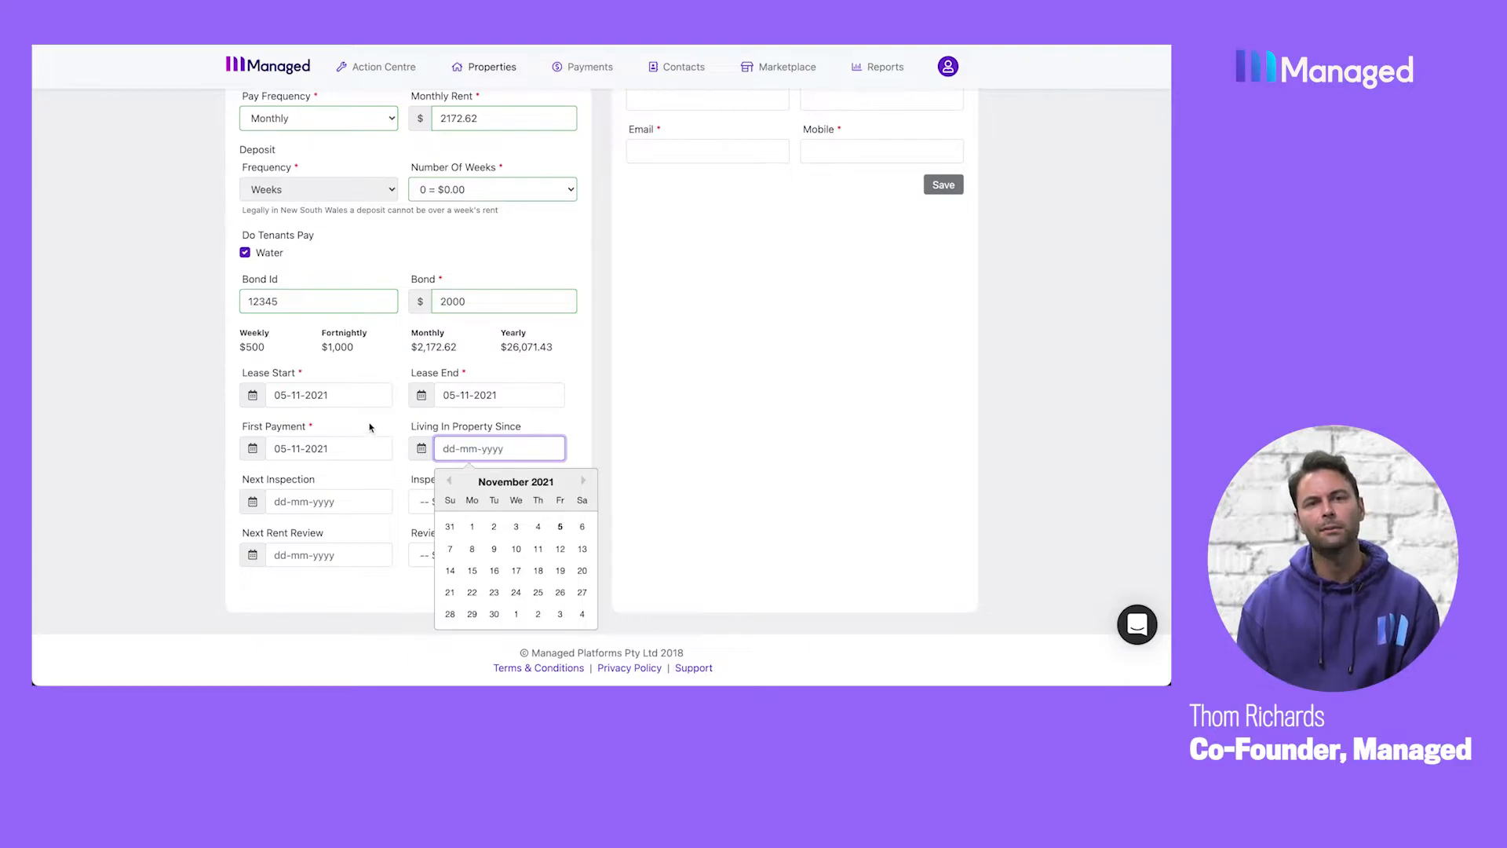
Set the lease start date to 01-10-2021.
left_click_drag(336, 395, 266, 395)
type("01/")
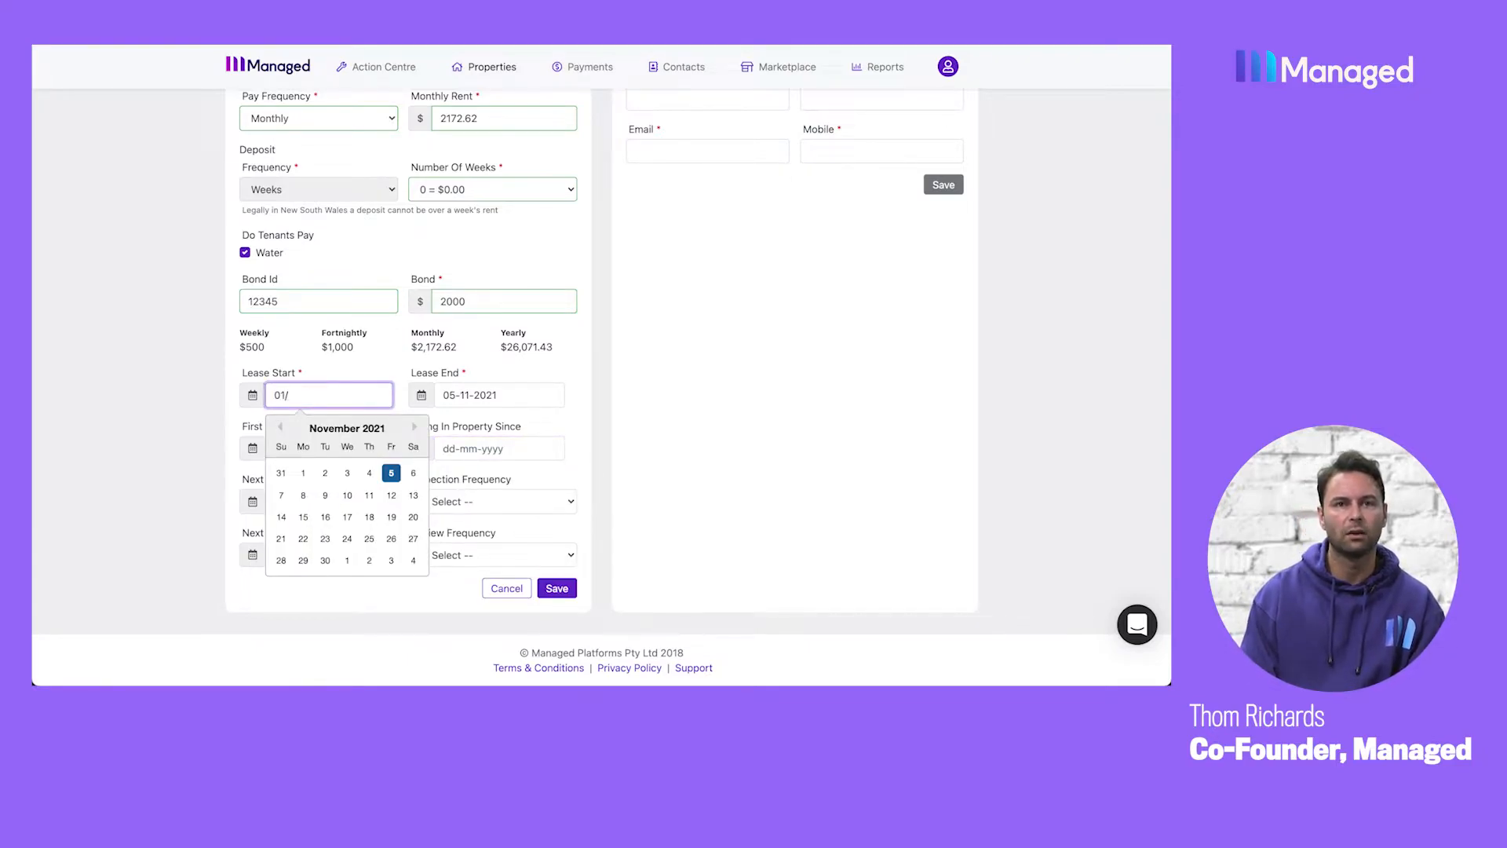
type("10/2")
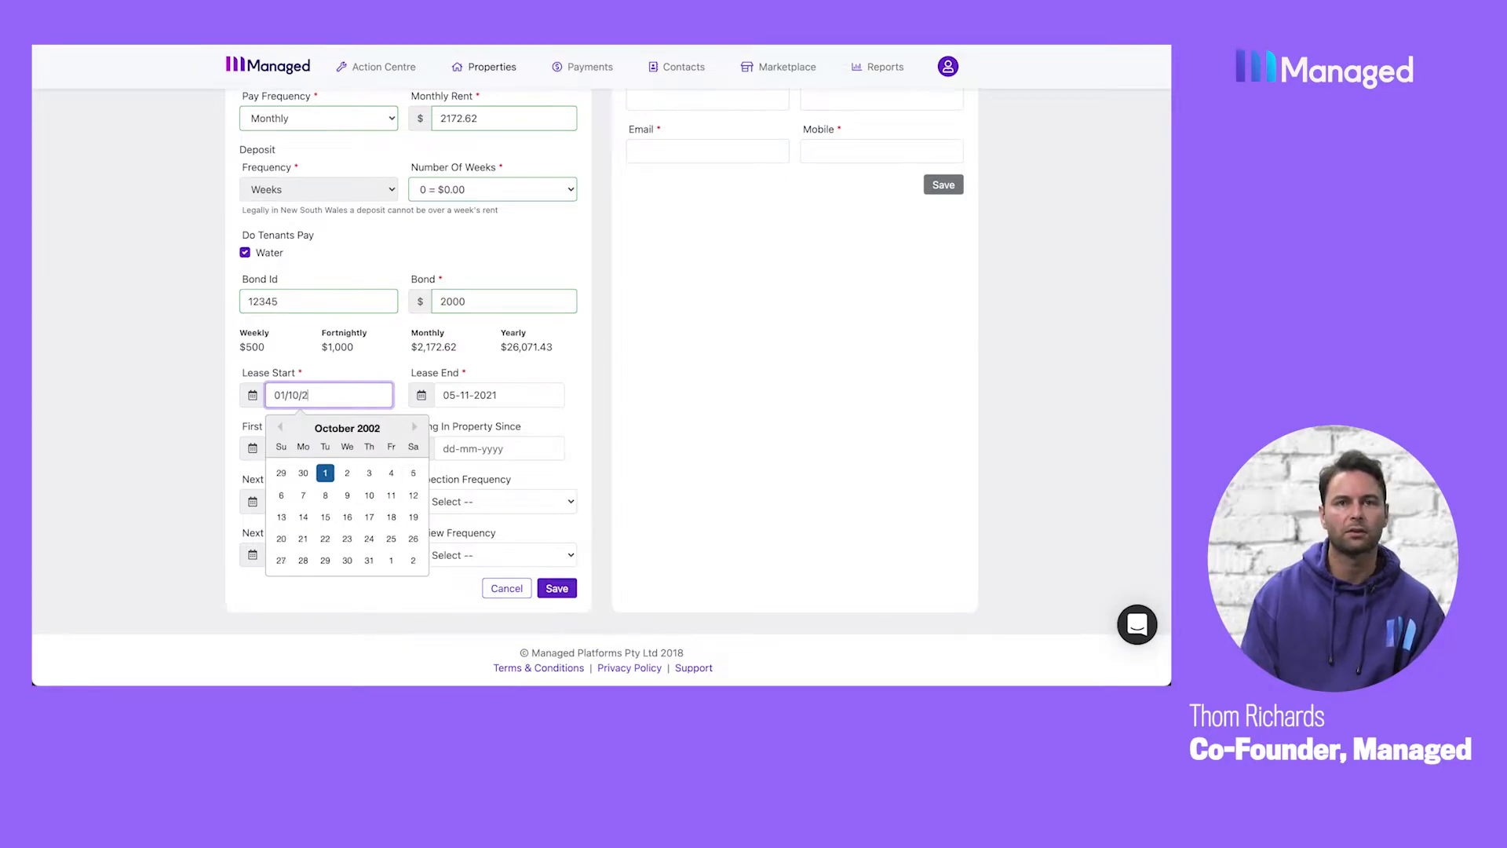
type("021")
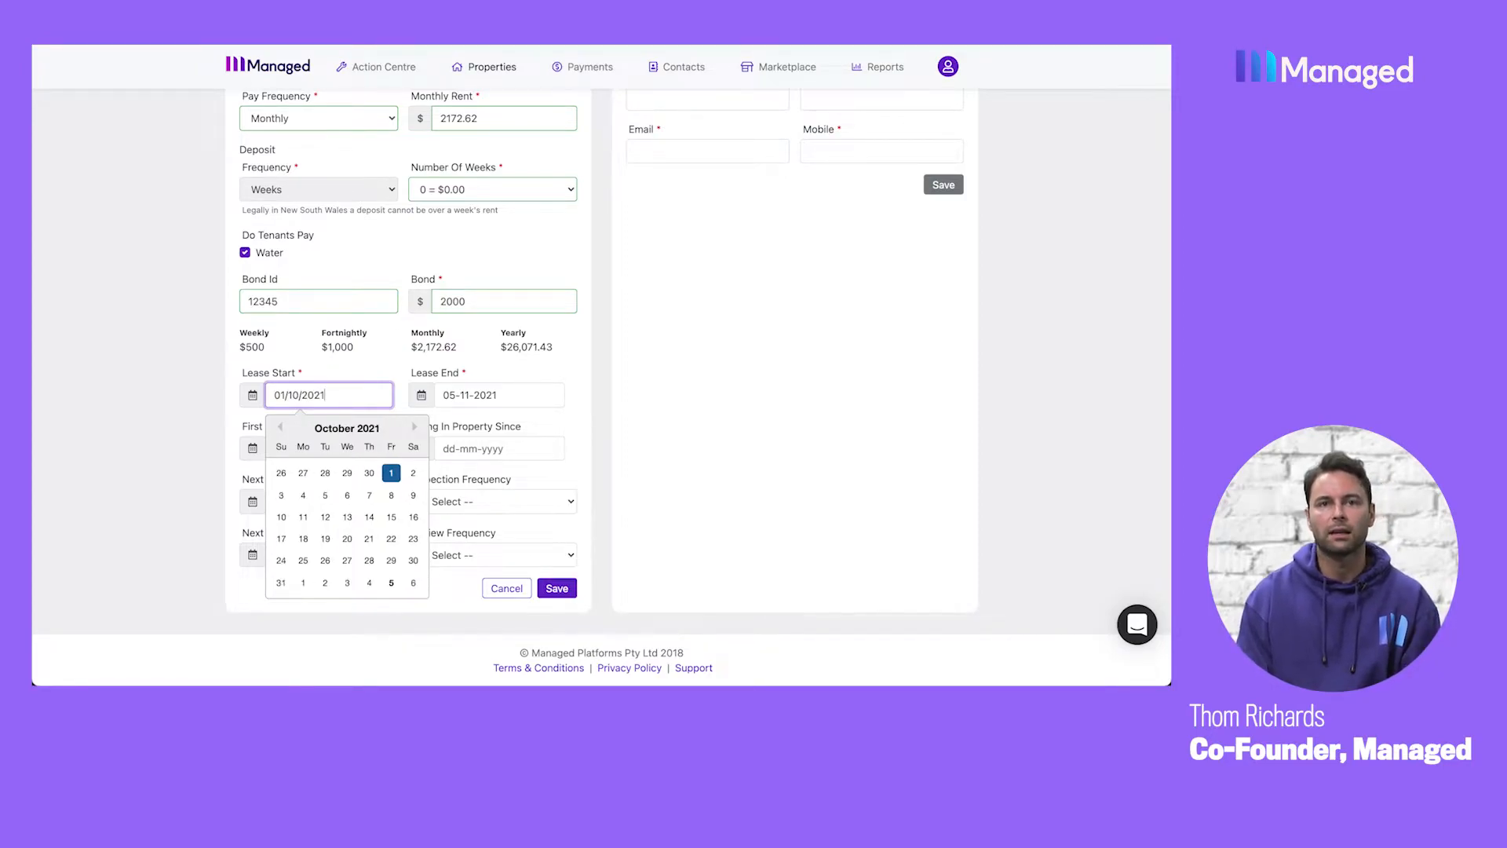
left_click(399, 475)
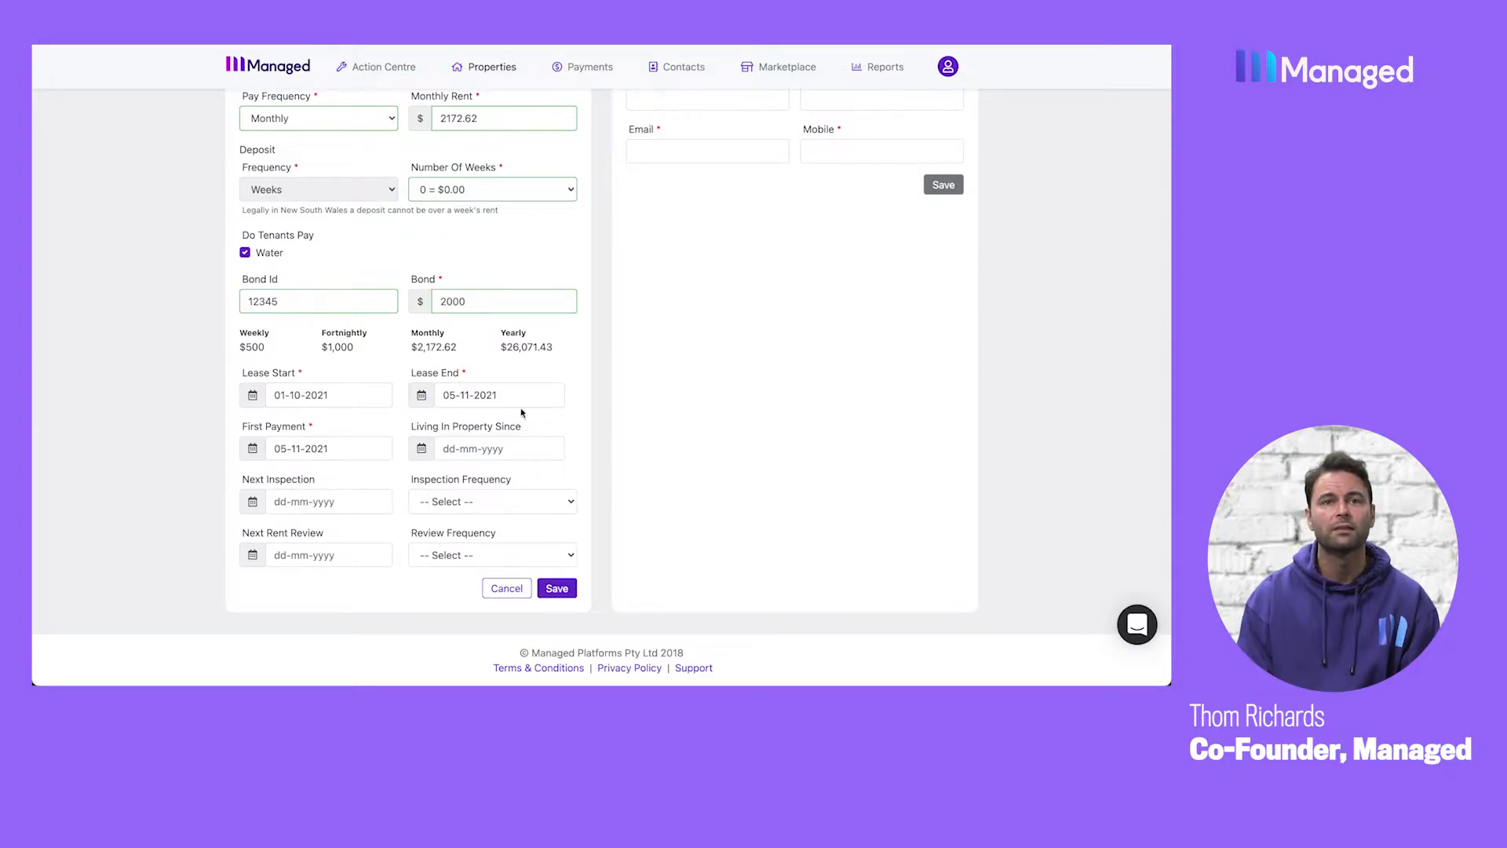
Set the lease end date to 30-09-2022 and the first payment date to 01-12-2021.
key("Tab")
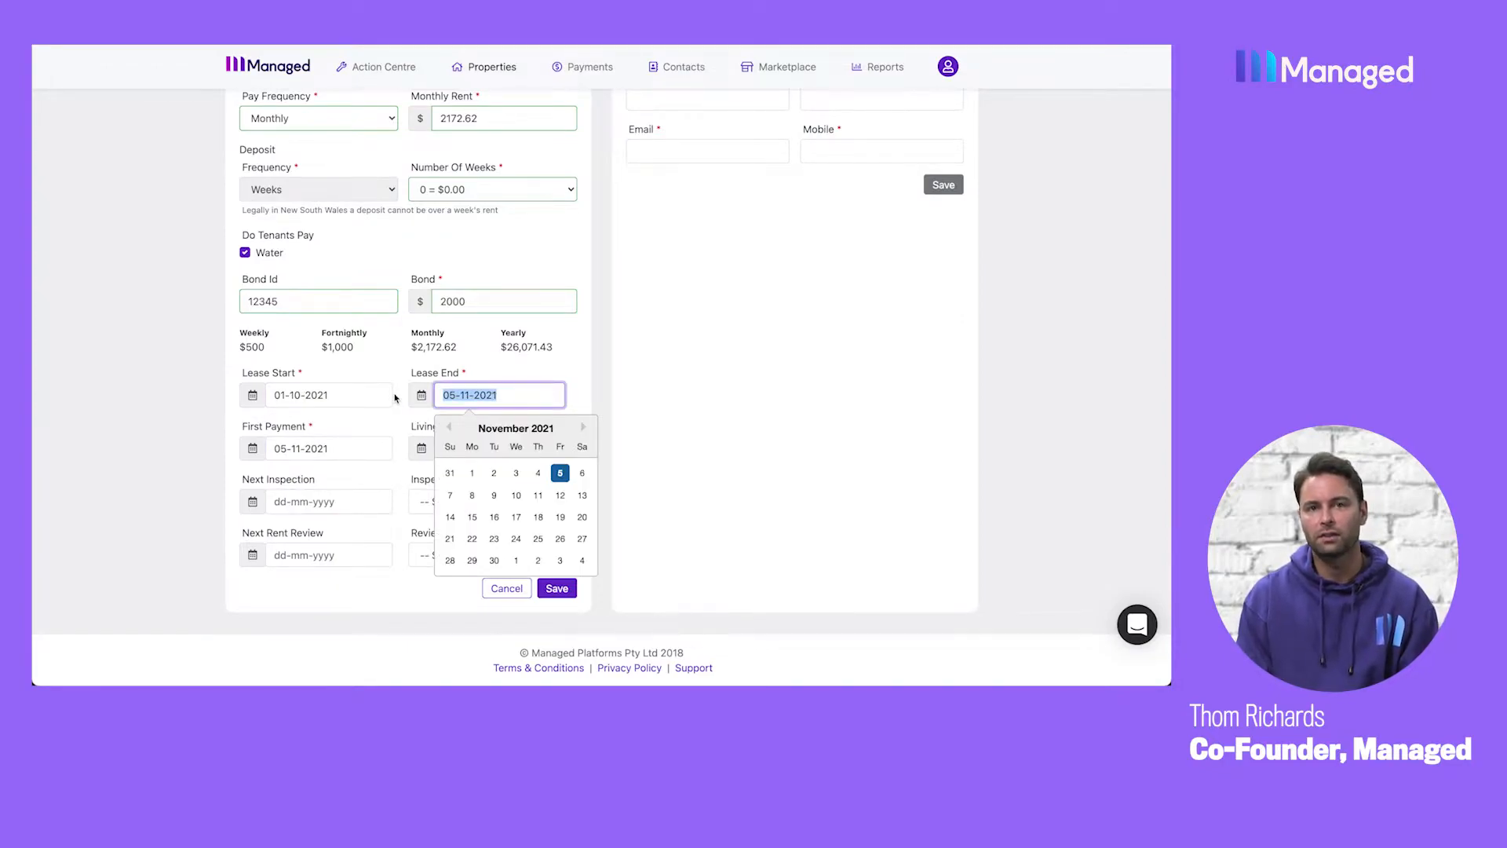
type("31/09")
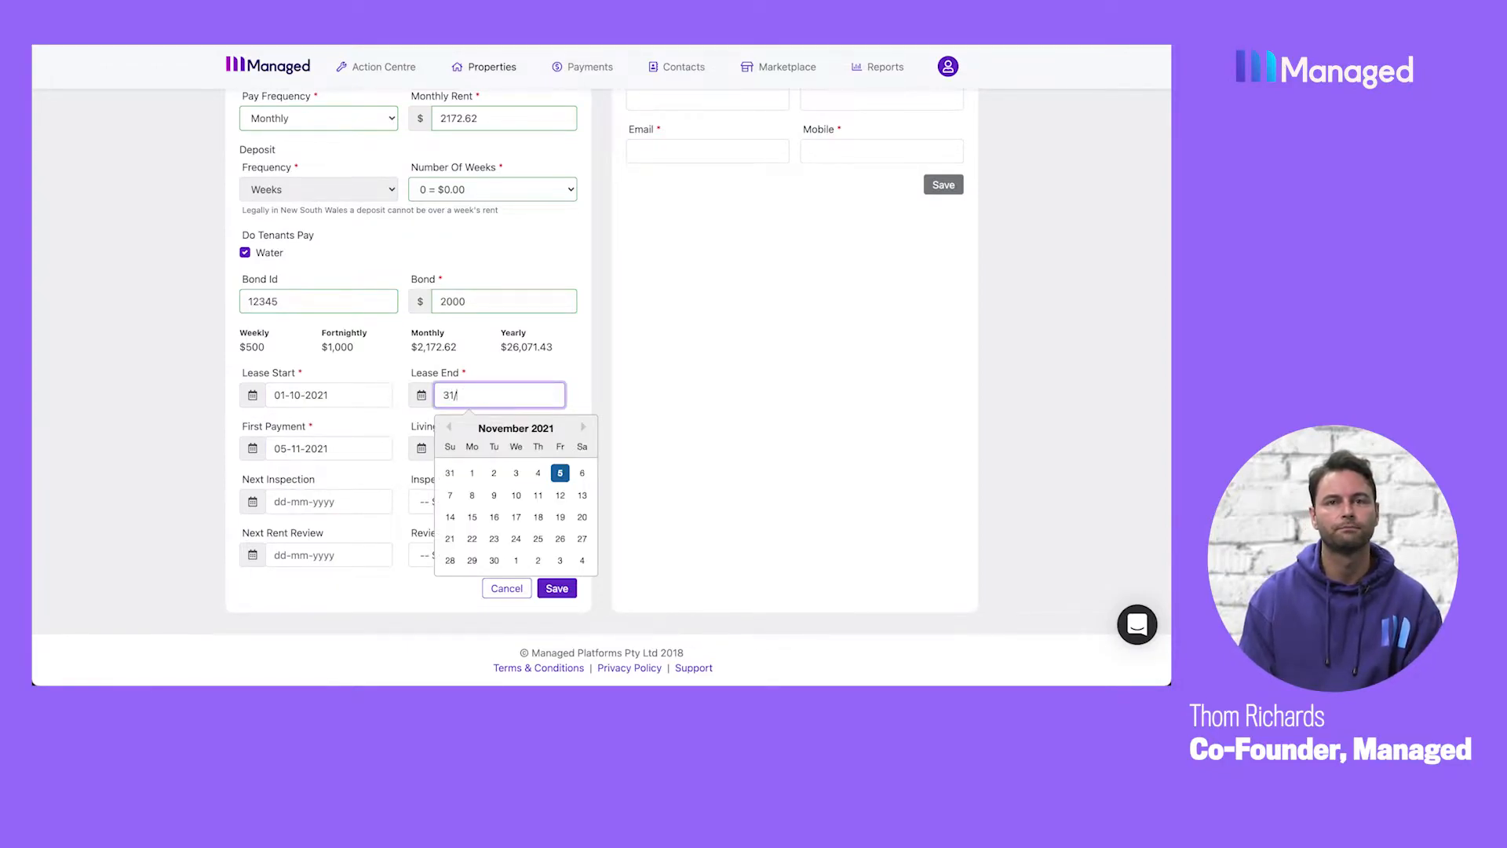
left_click(461, 395)
key("BackSpace")
key("BackSpace")
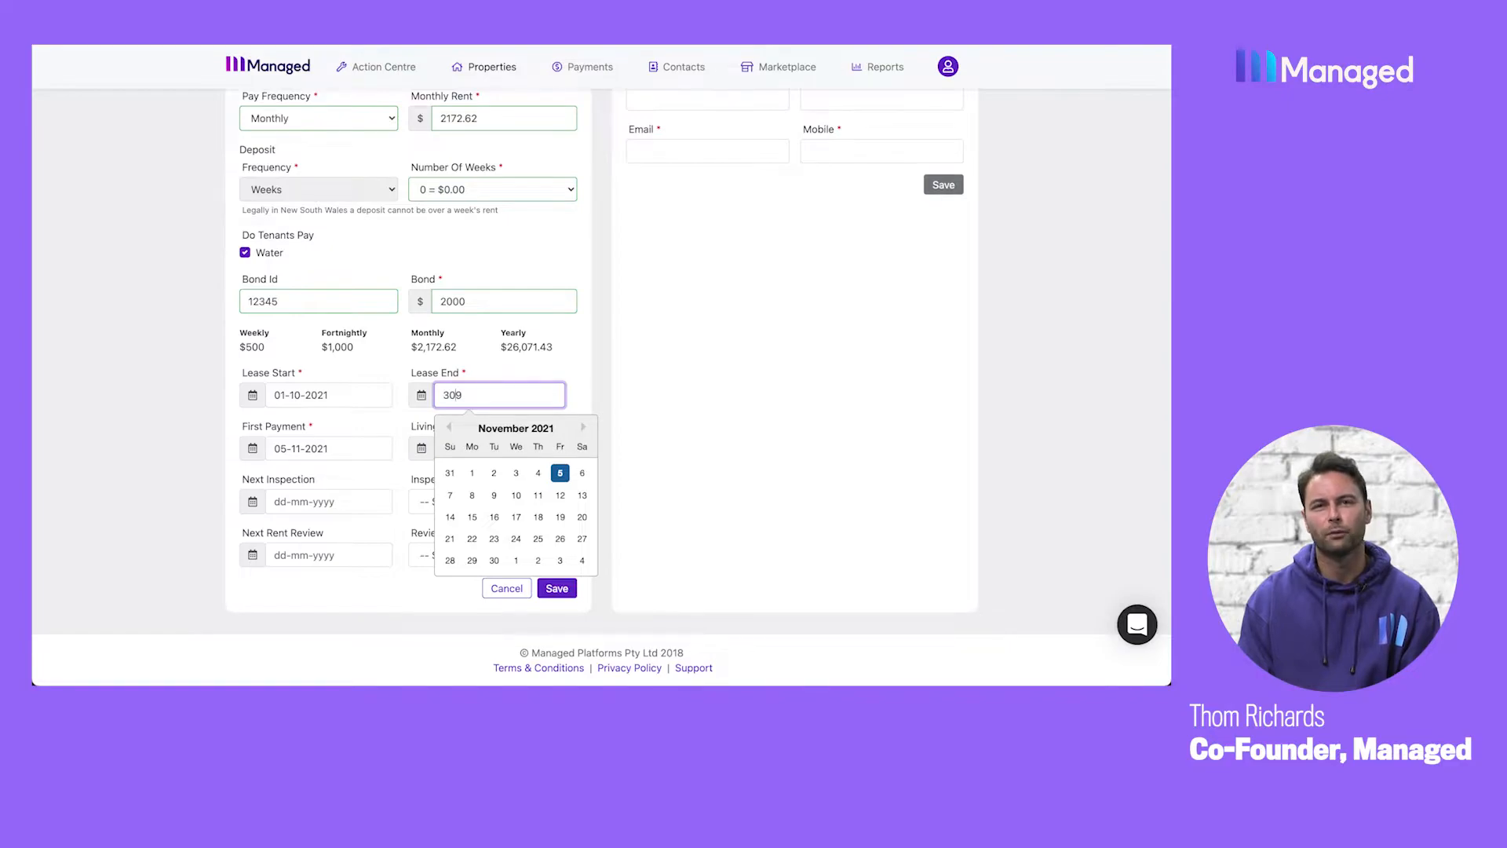
type("/09")
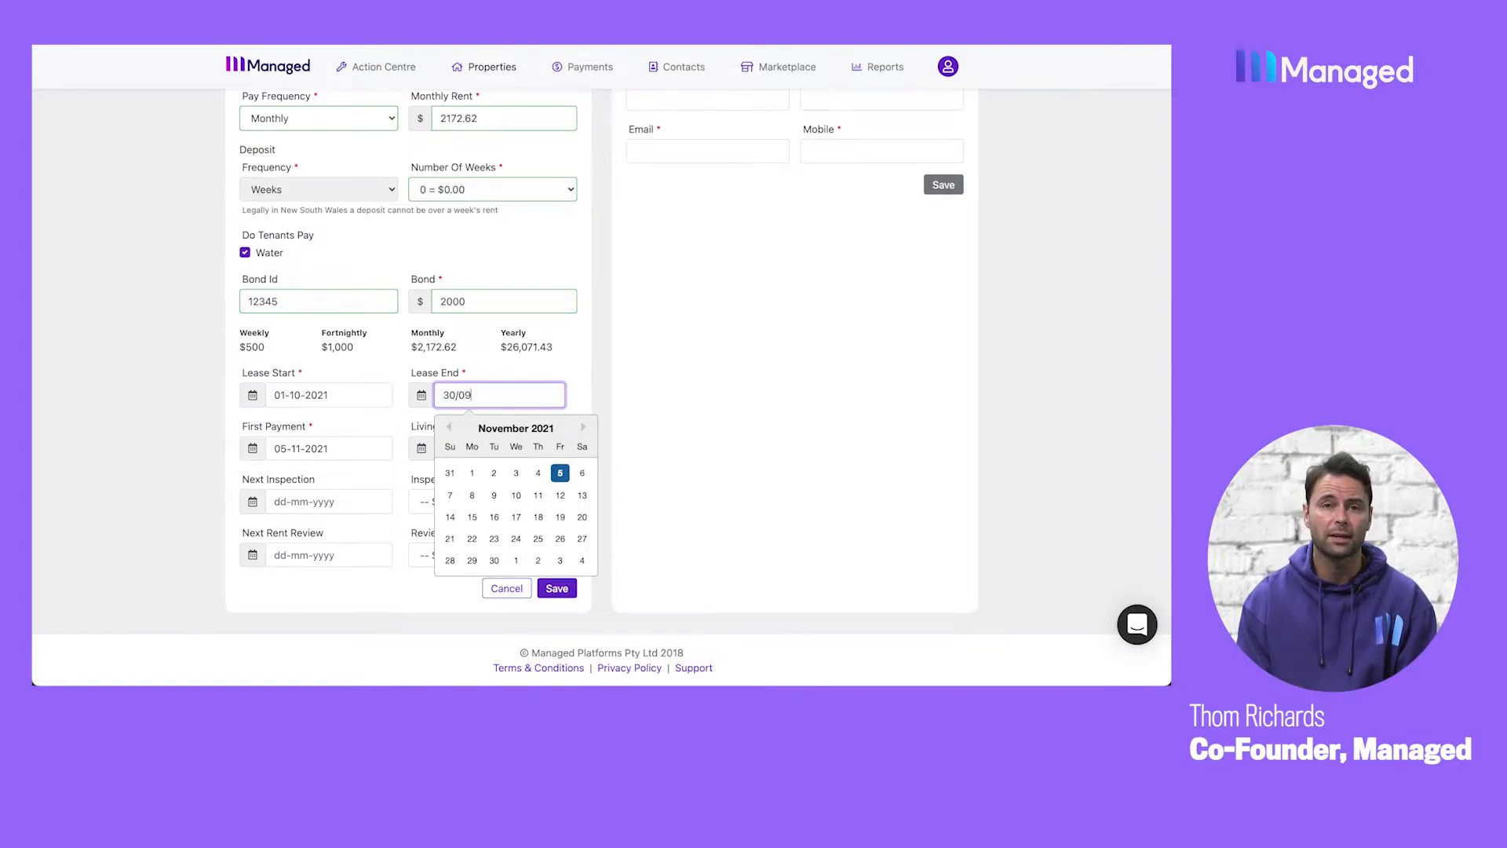
type("/20")
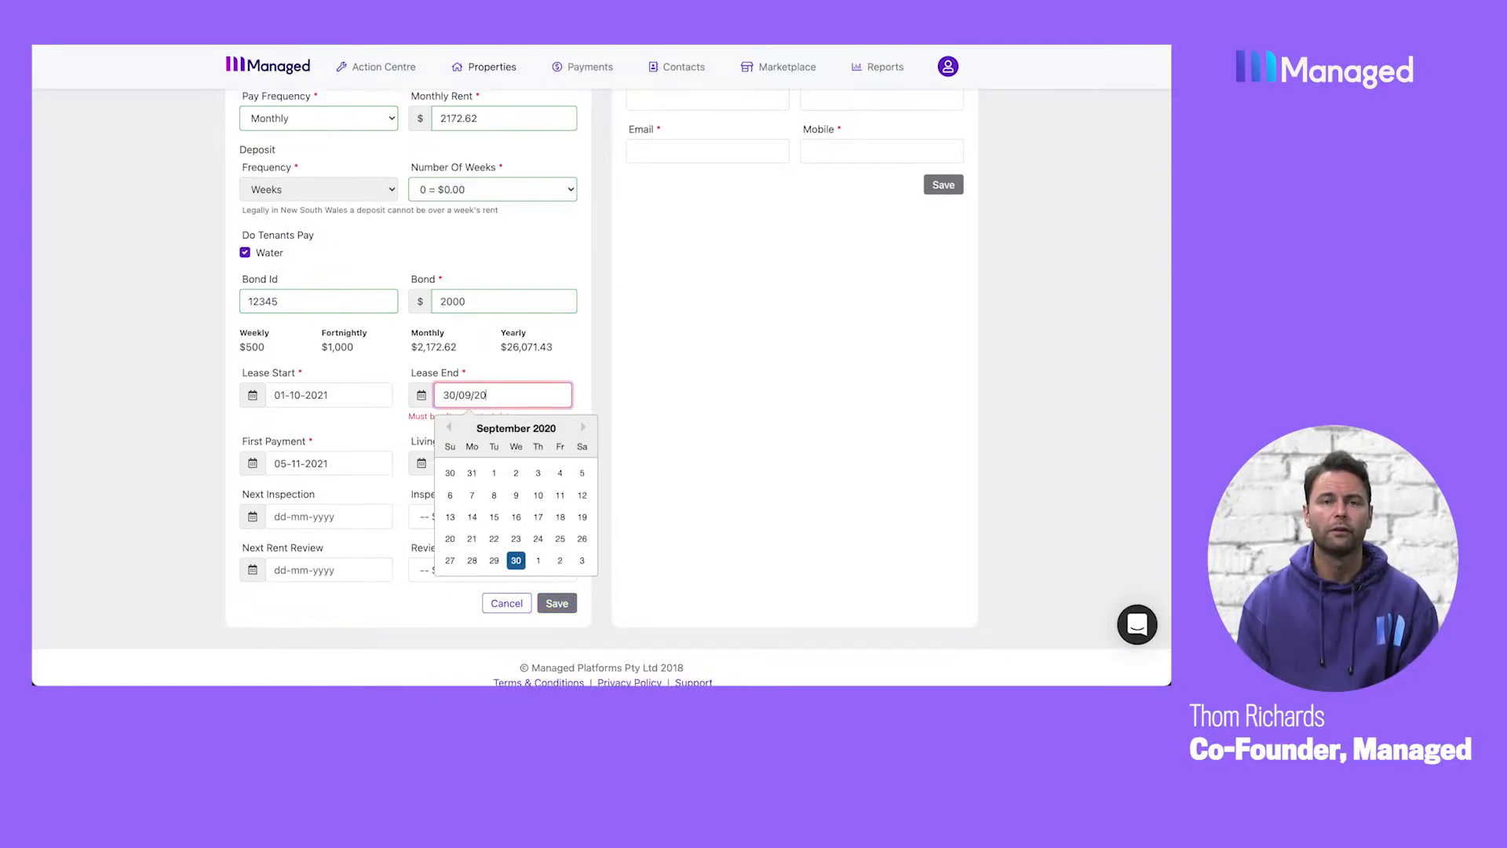
type("22")
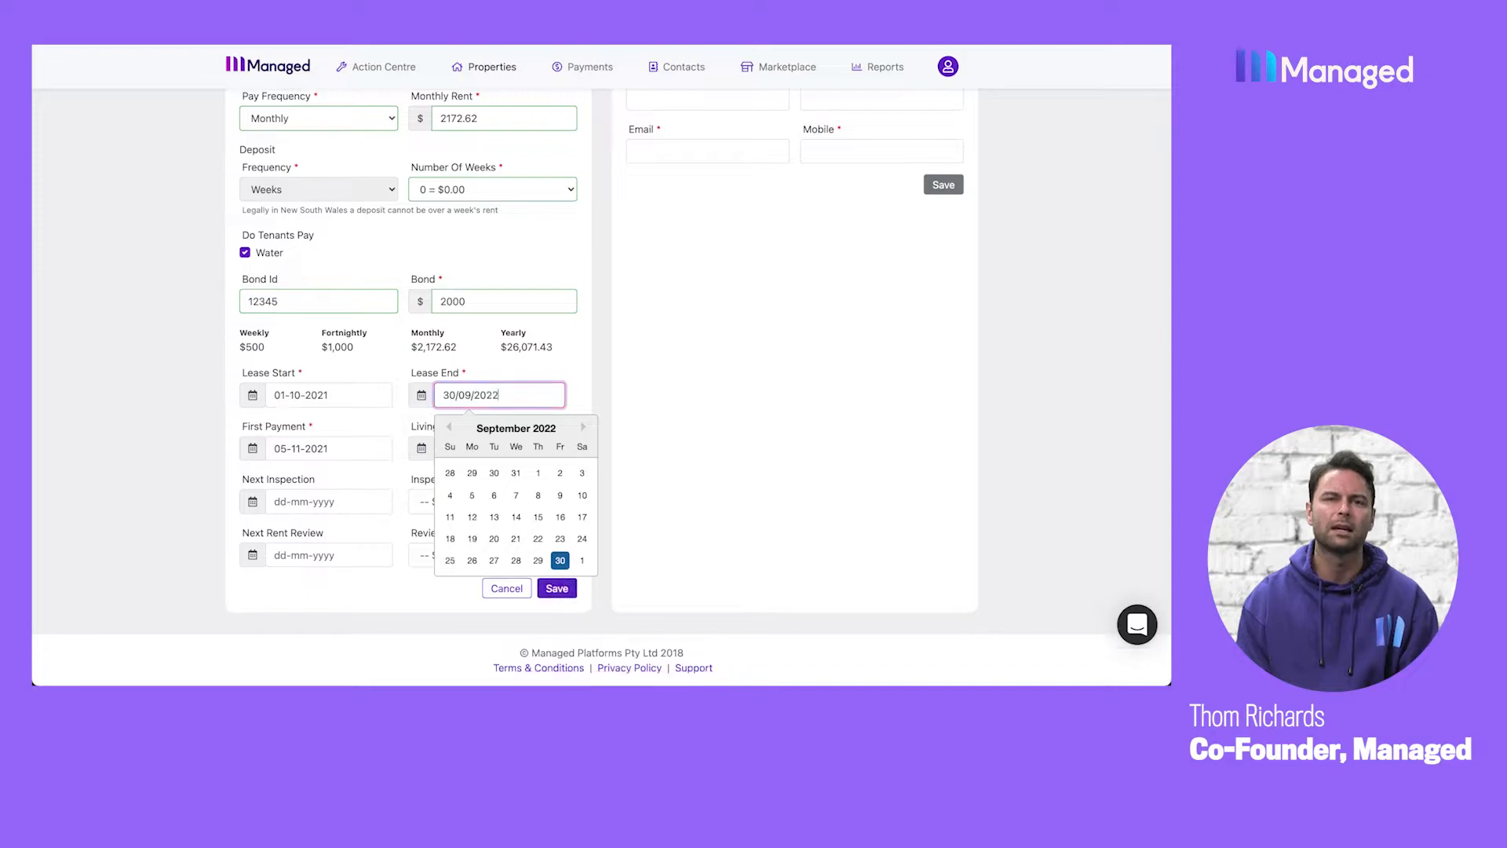
left_click(561, 561)
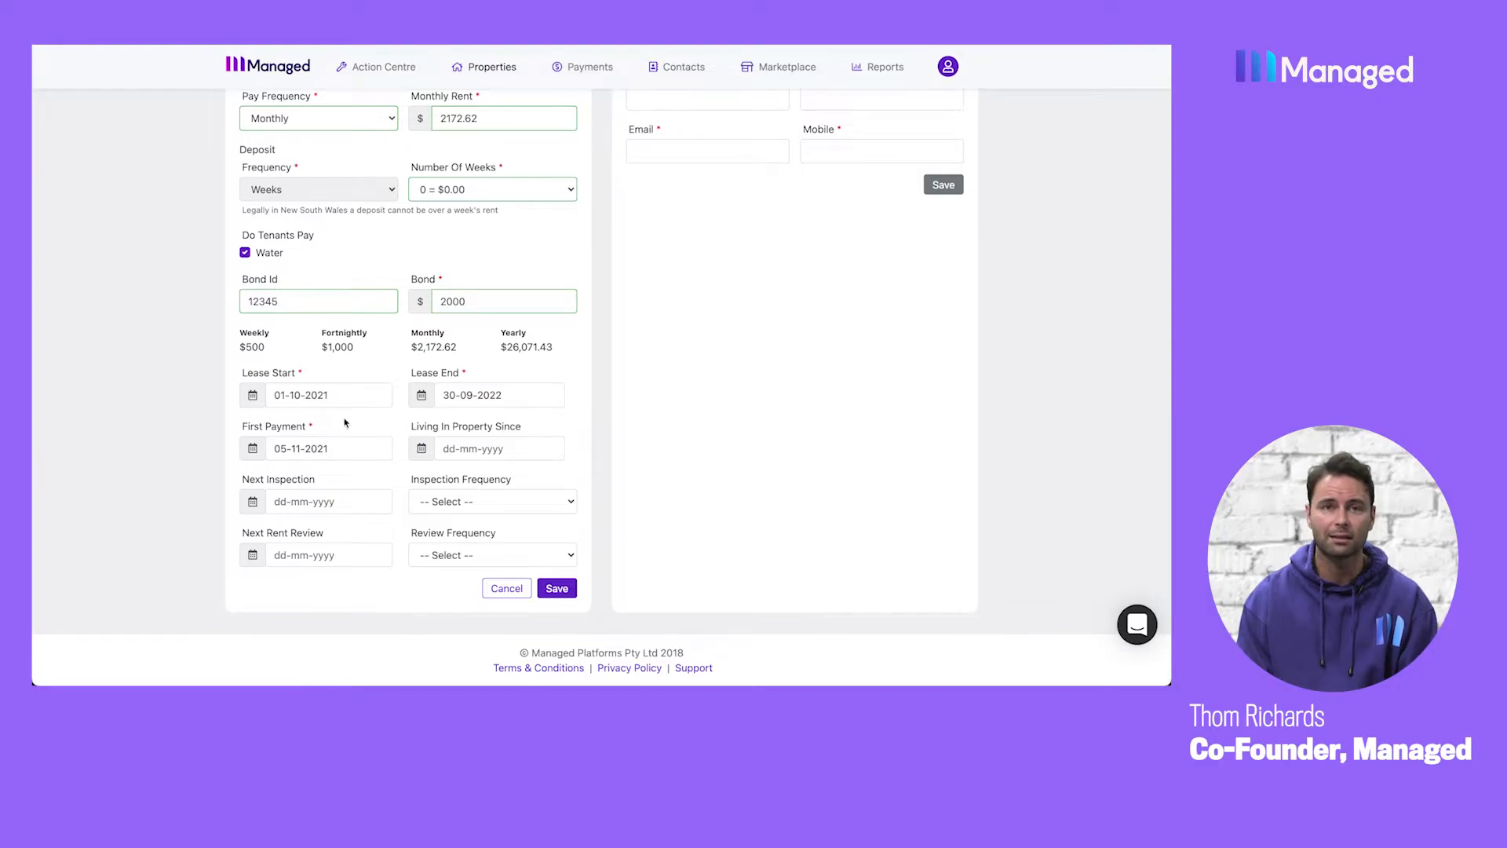
left_click(288, 455)
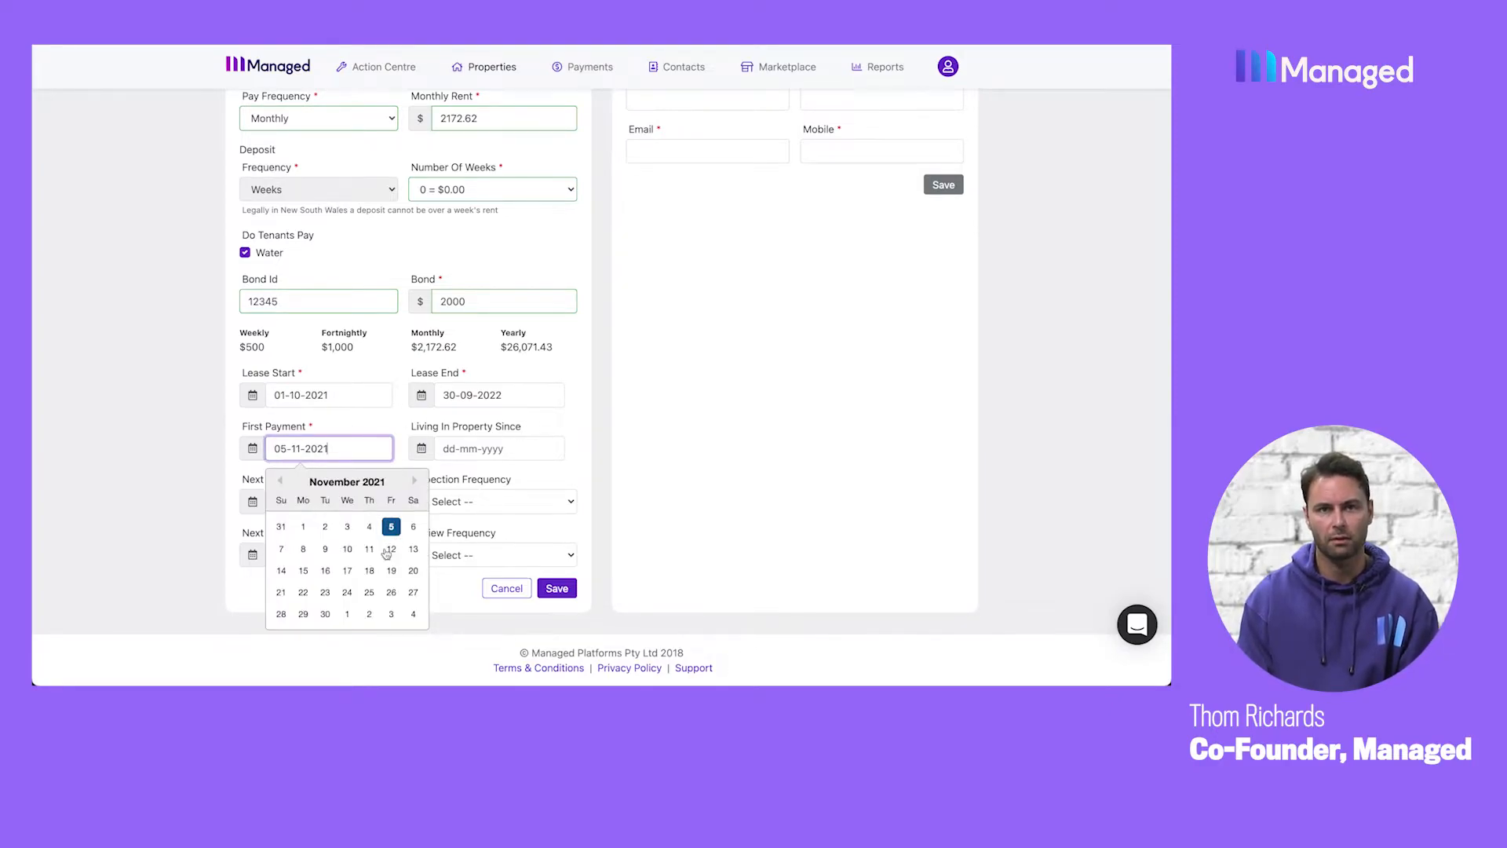
left_click(348, 616)
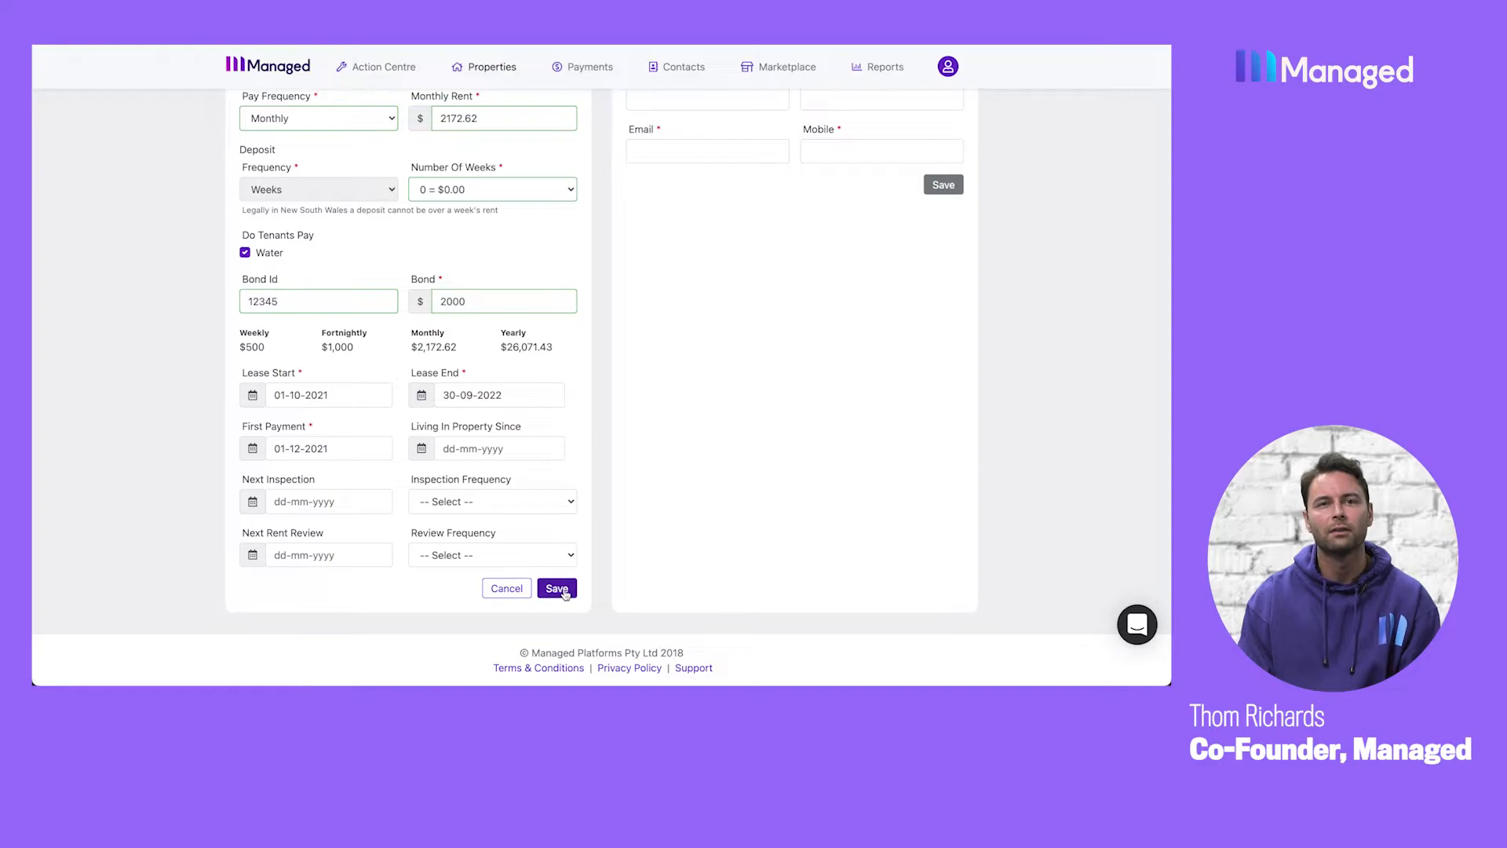
Schedule the next inspection for 12-11-2021 with a frequency of 6 Months, and save the lease.
left_click(307, 503)
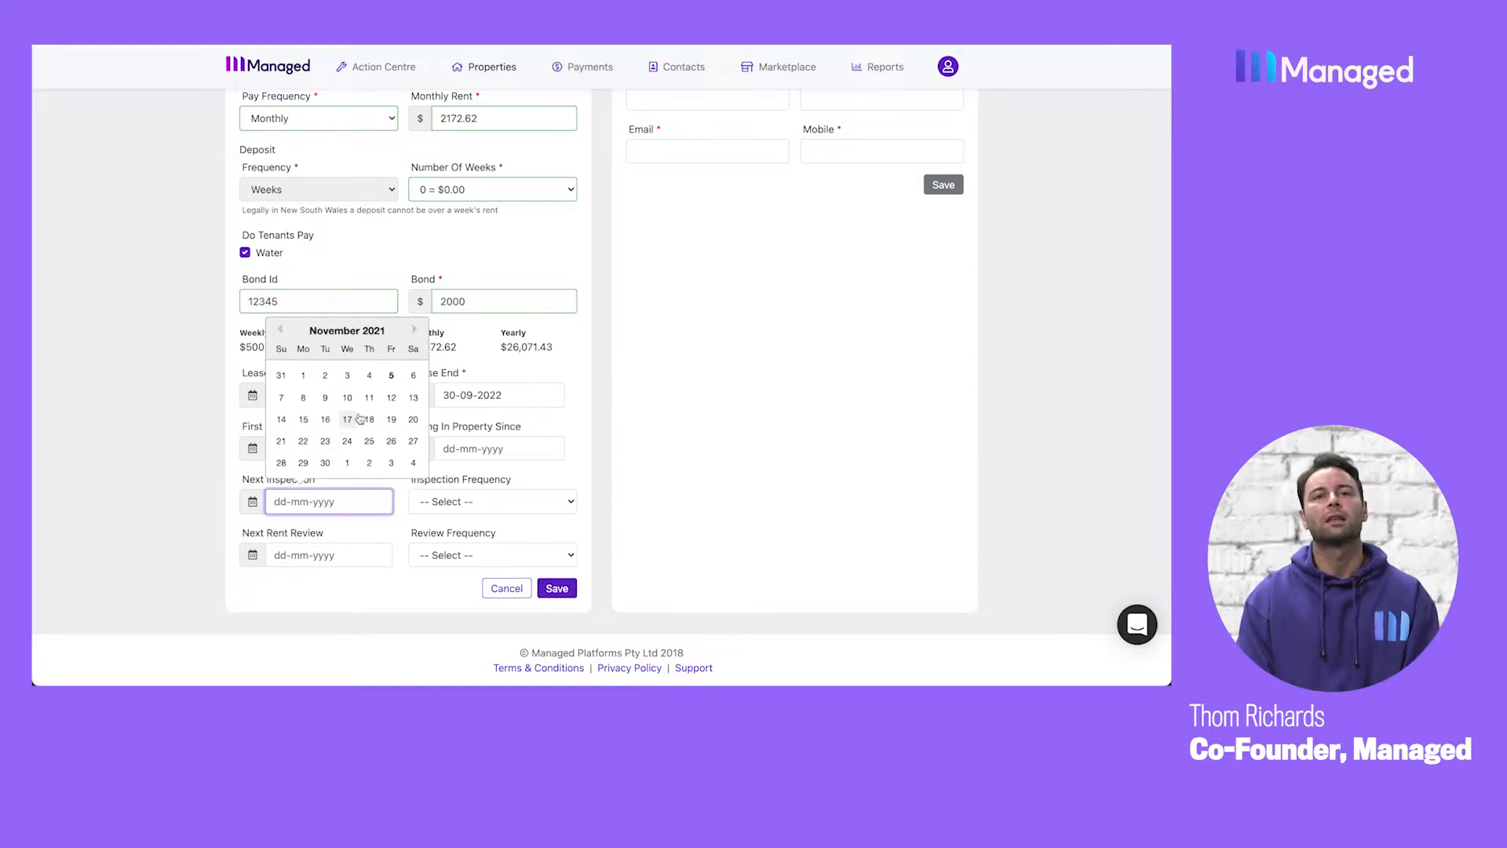
left_click(391, 397)
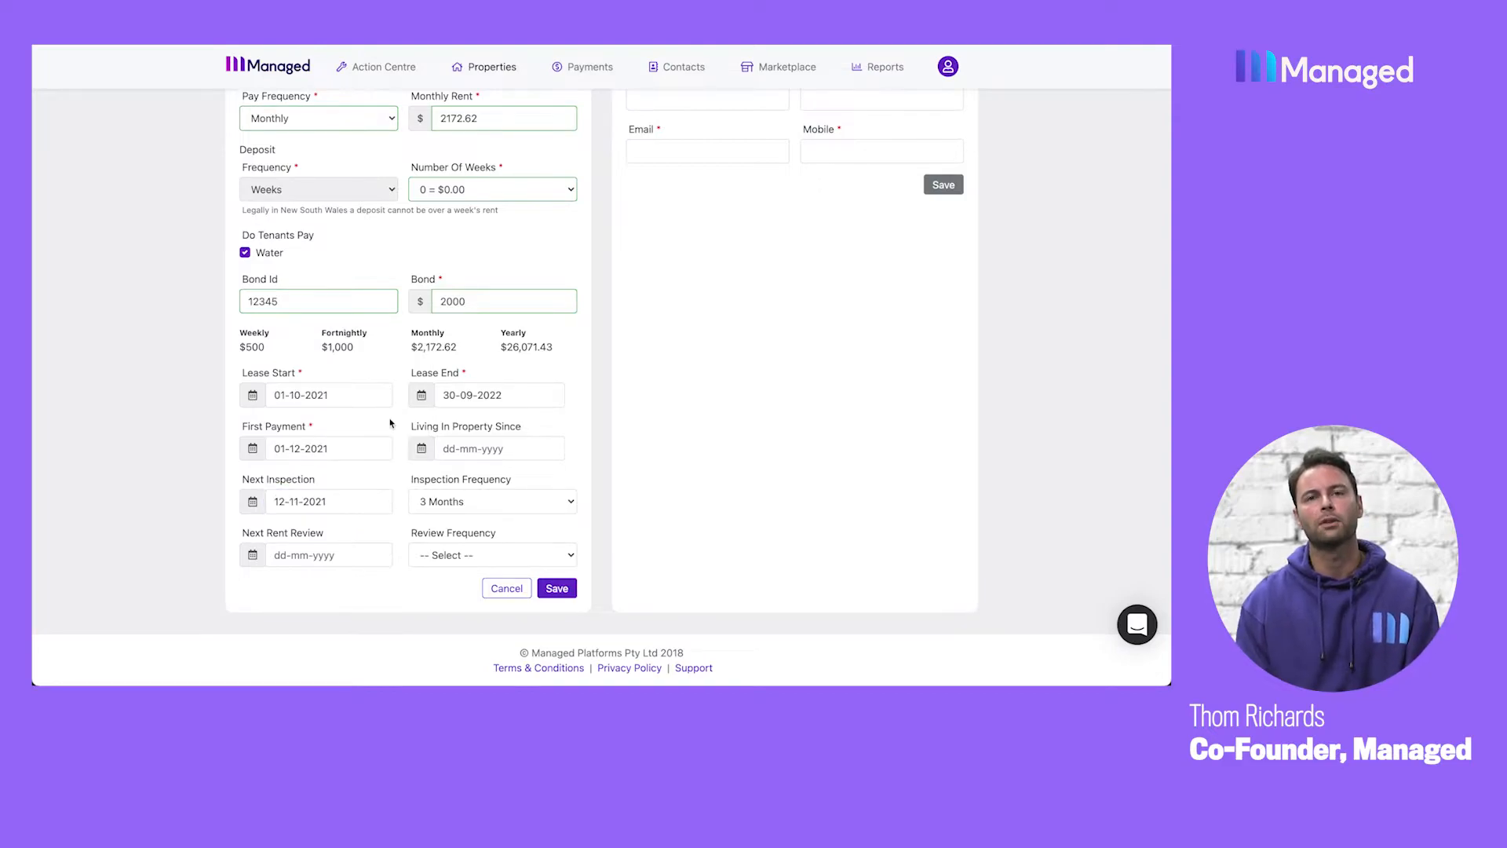
left_click(455, 507)
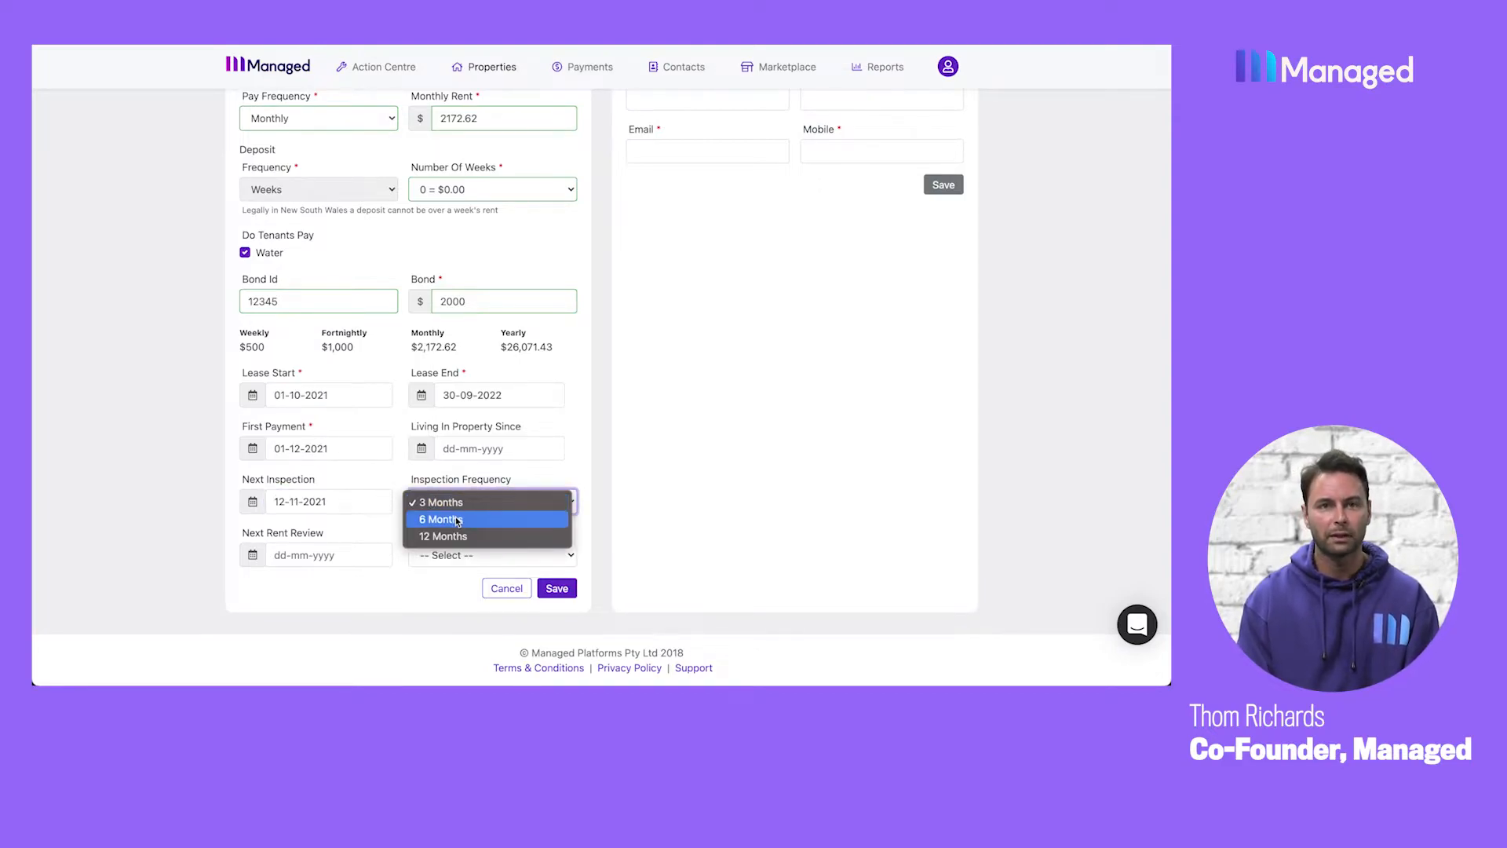
left_click(454, 520)
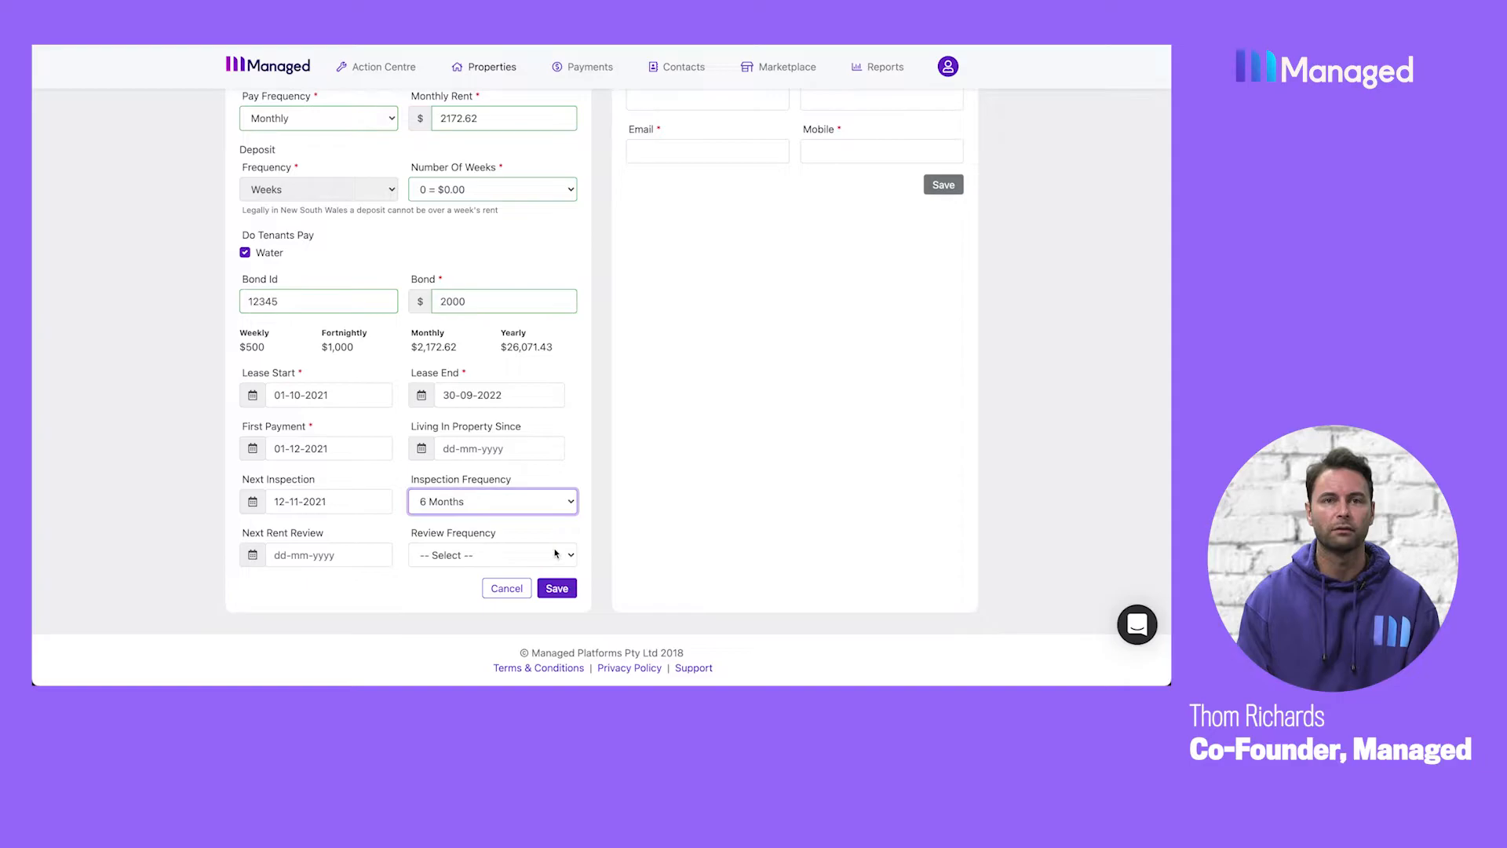
left_click(556, 588)
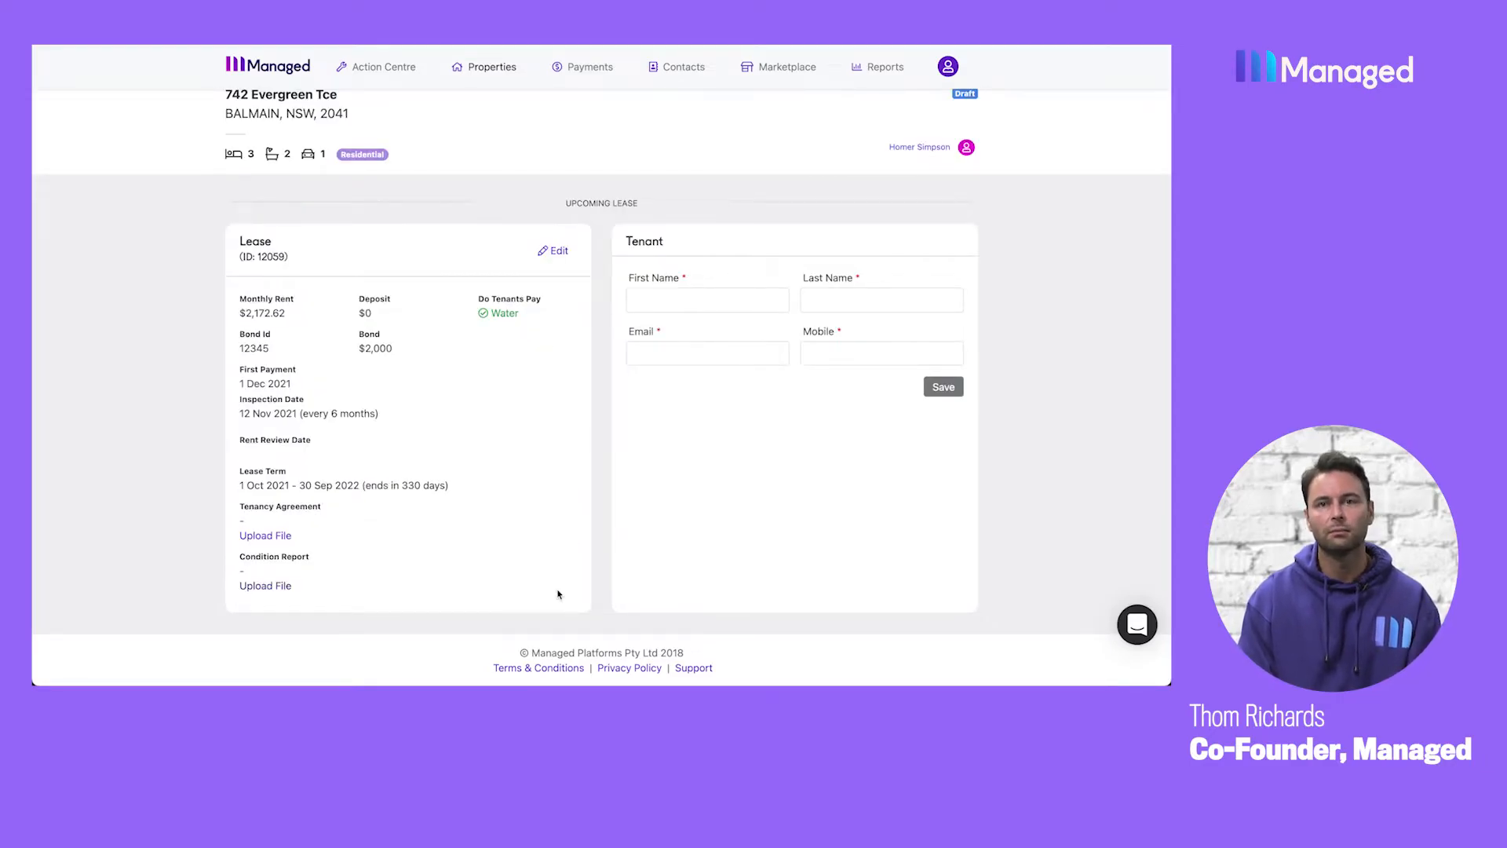
Enter the tenant's first name and last name in the upcoming lease's tenant details.
left_click(691, 303)
type("Bart")
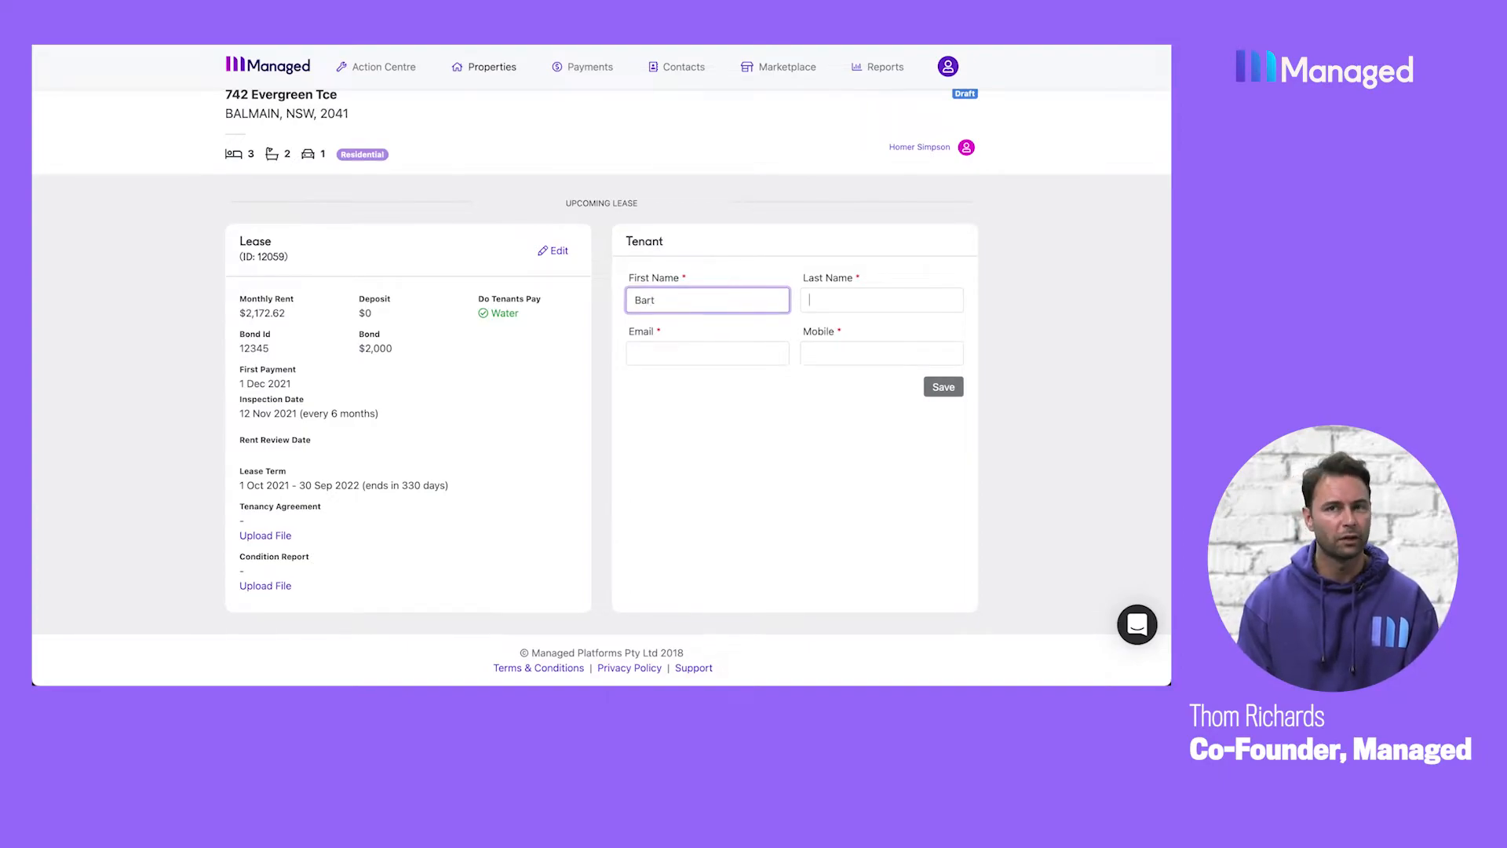
type("Simpson")
key("Tab")
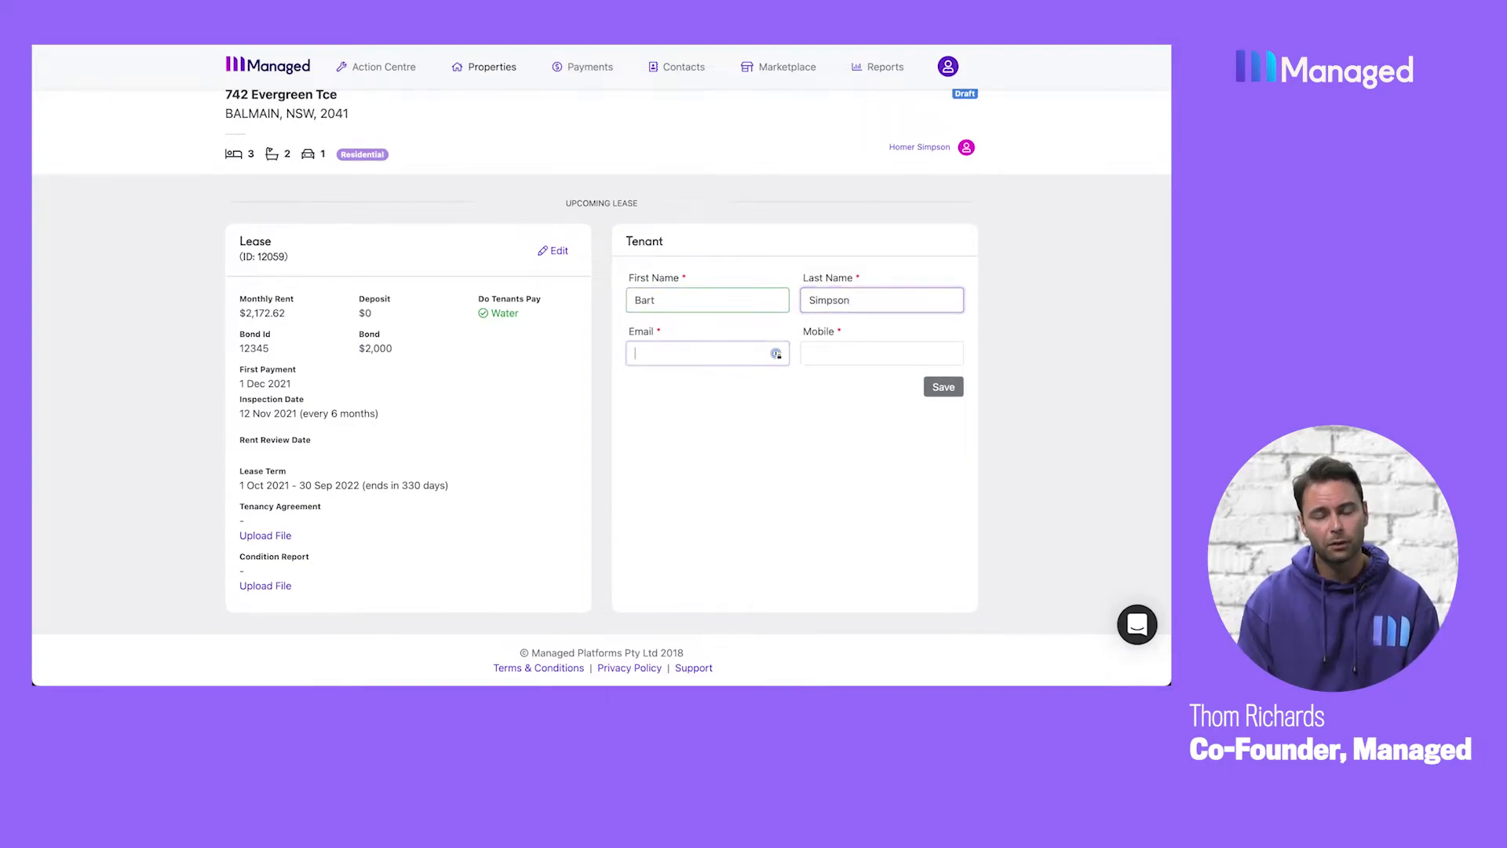
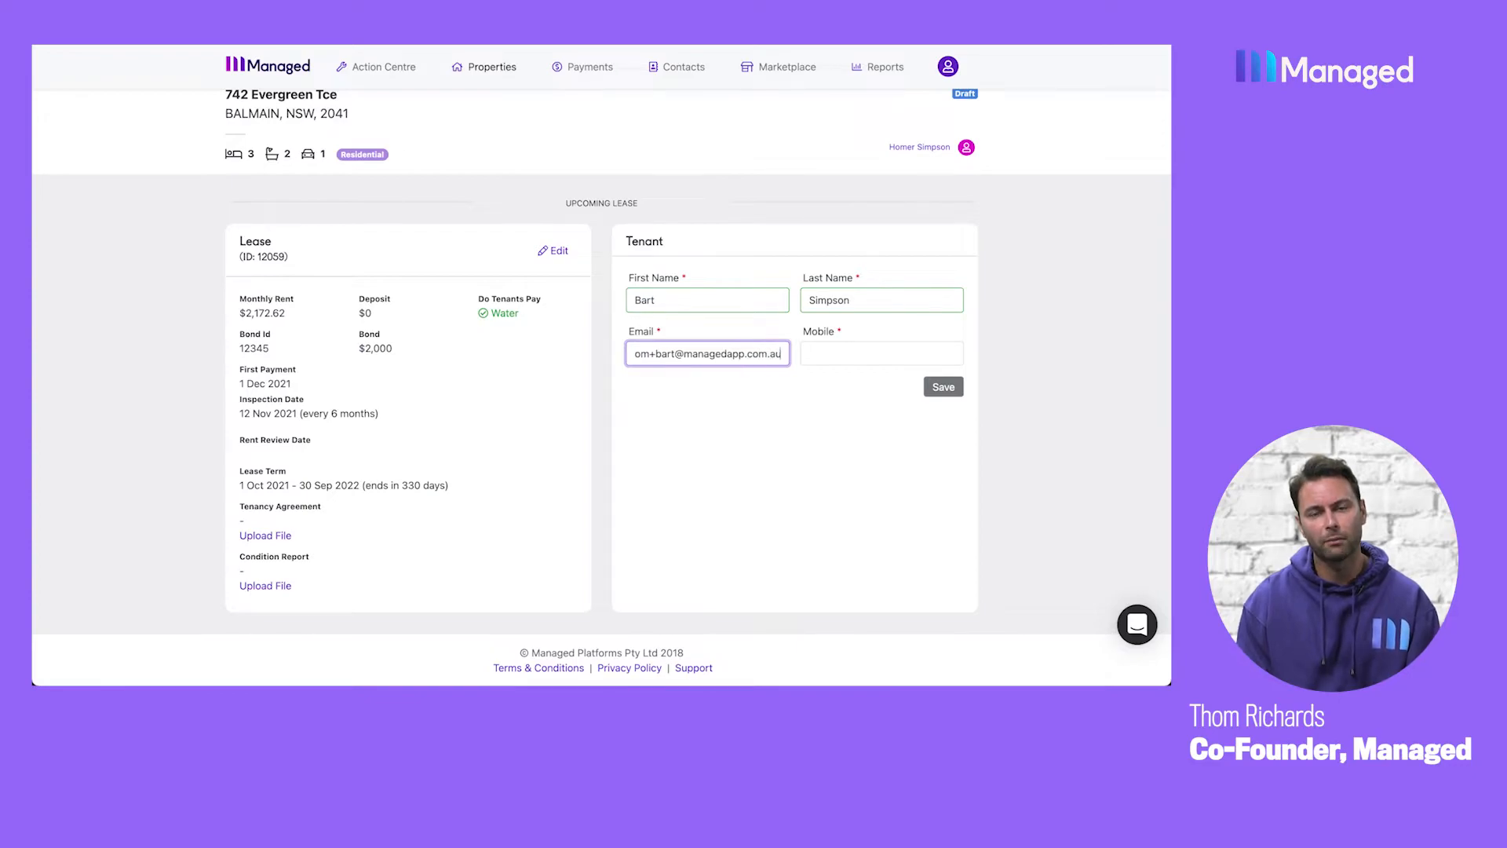
Fill in the tenant's email address and mobile number, and save the tenant.
key("Tab")
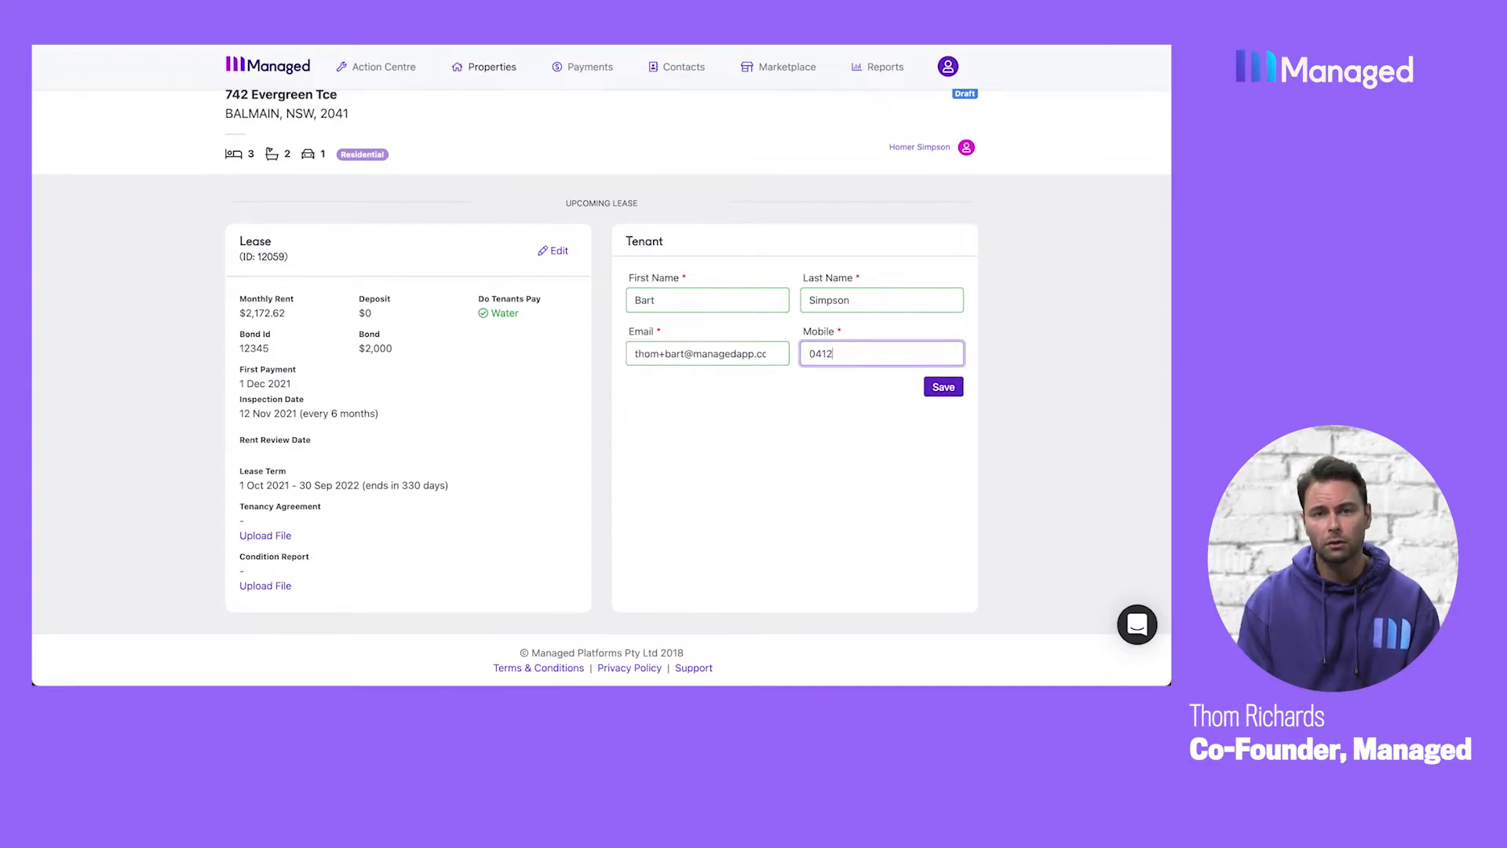
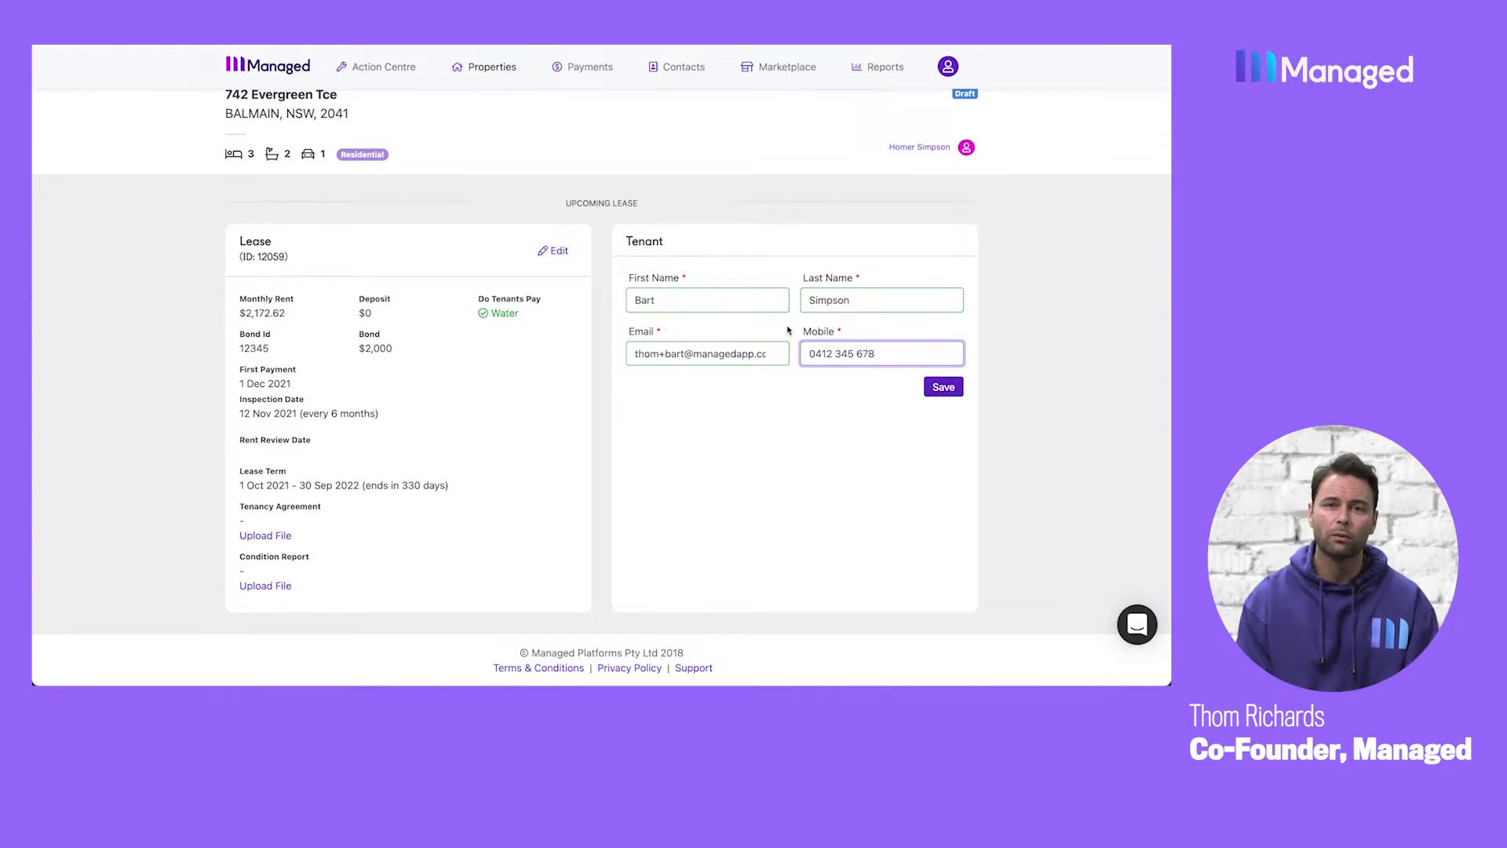
left_click(949, 387)
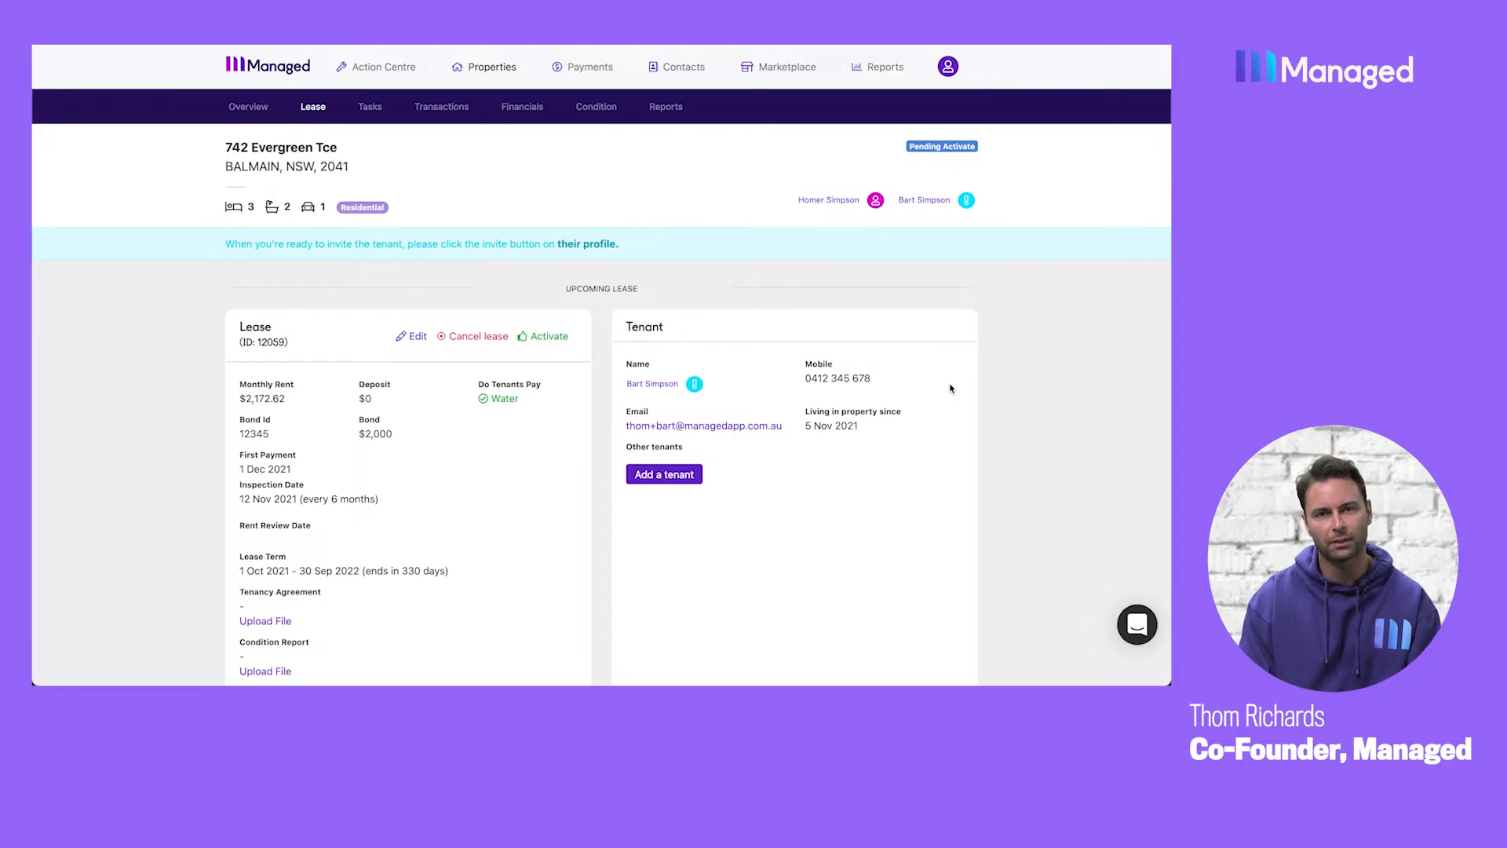
Activate the upcoming lease without creating a letting fee task or a lease renewal task.
scroll(950, 388, "down", 2)
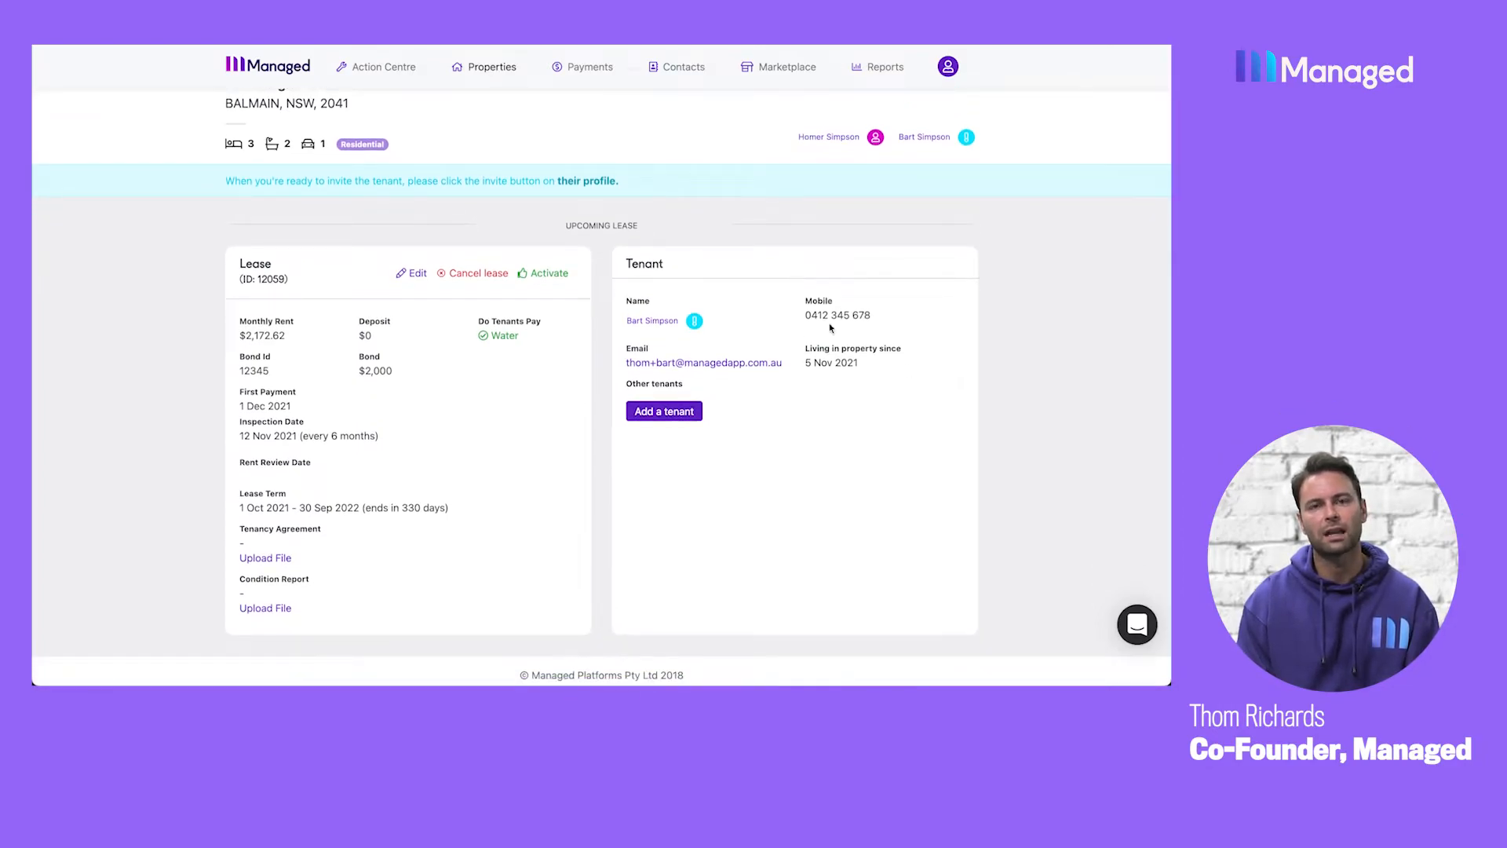
left_click(541, 274)
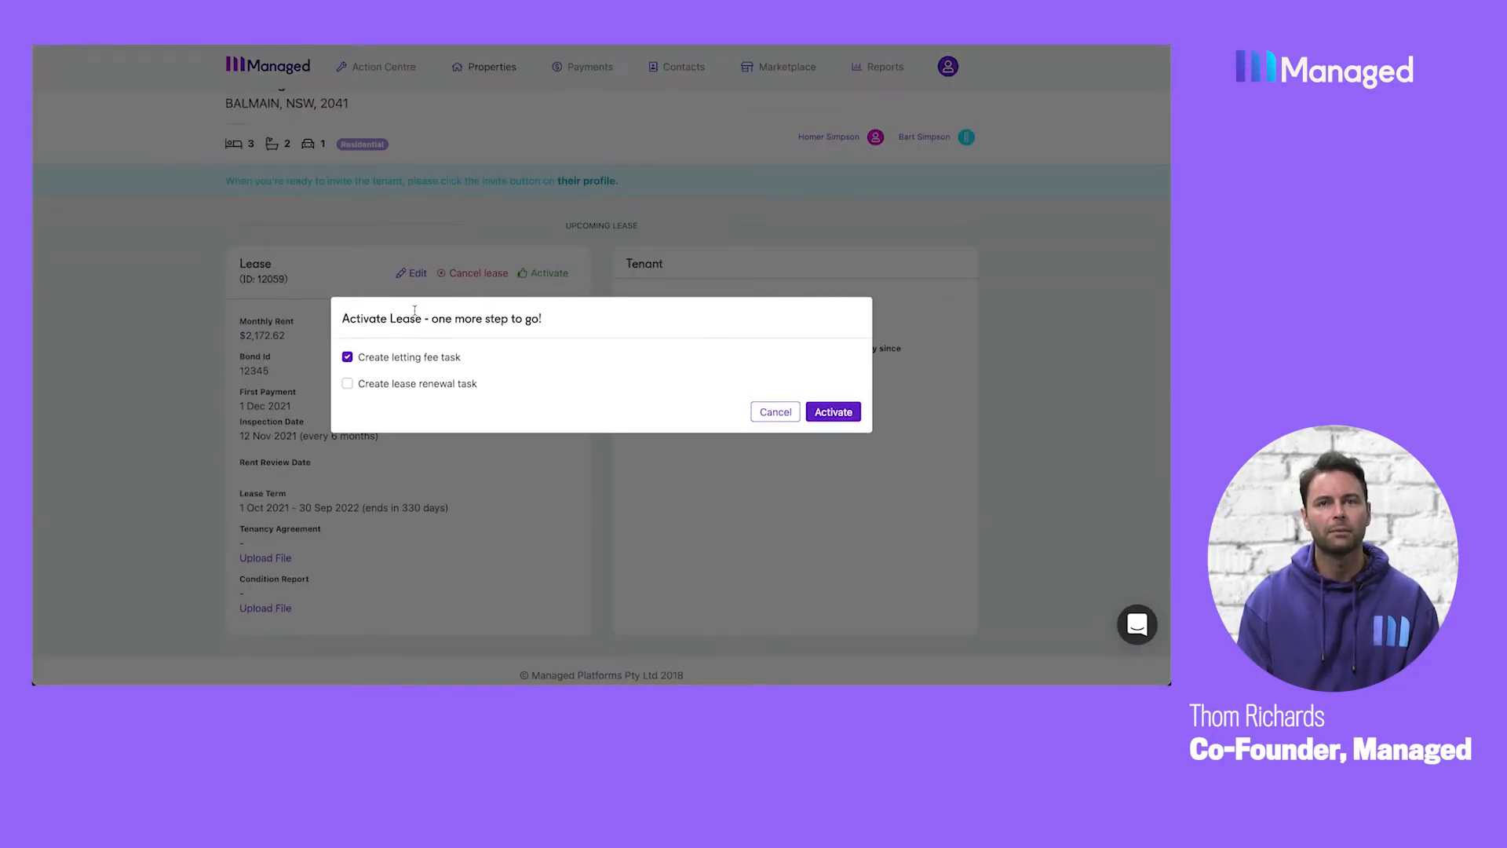
left_click(348, 357)
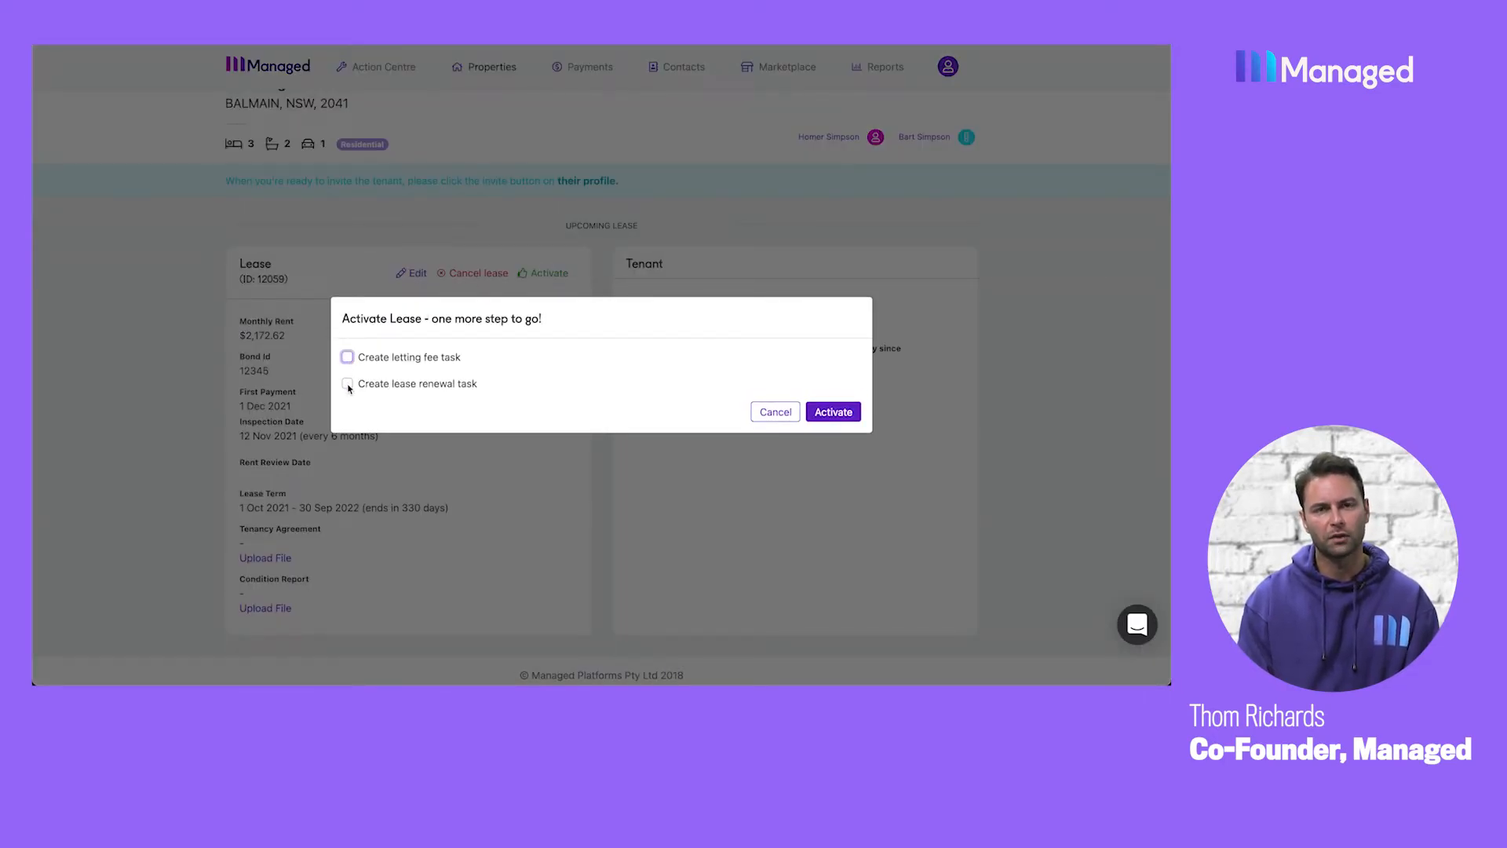
left_click(347, 384)
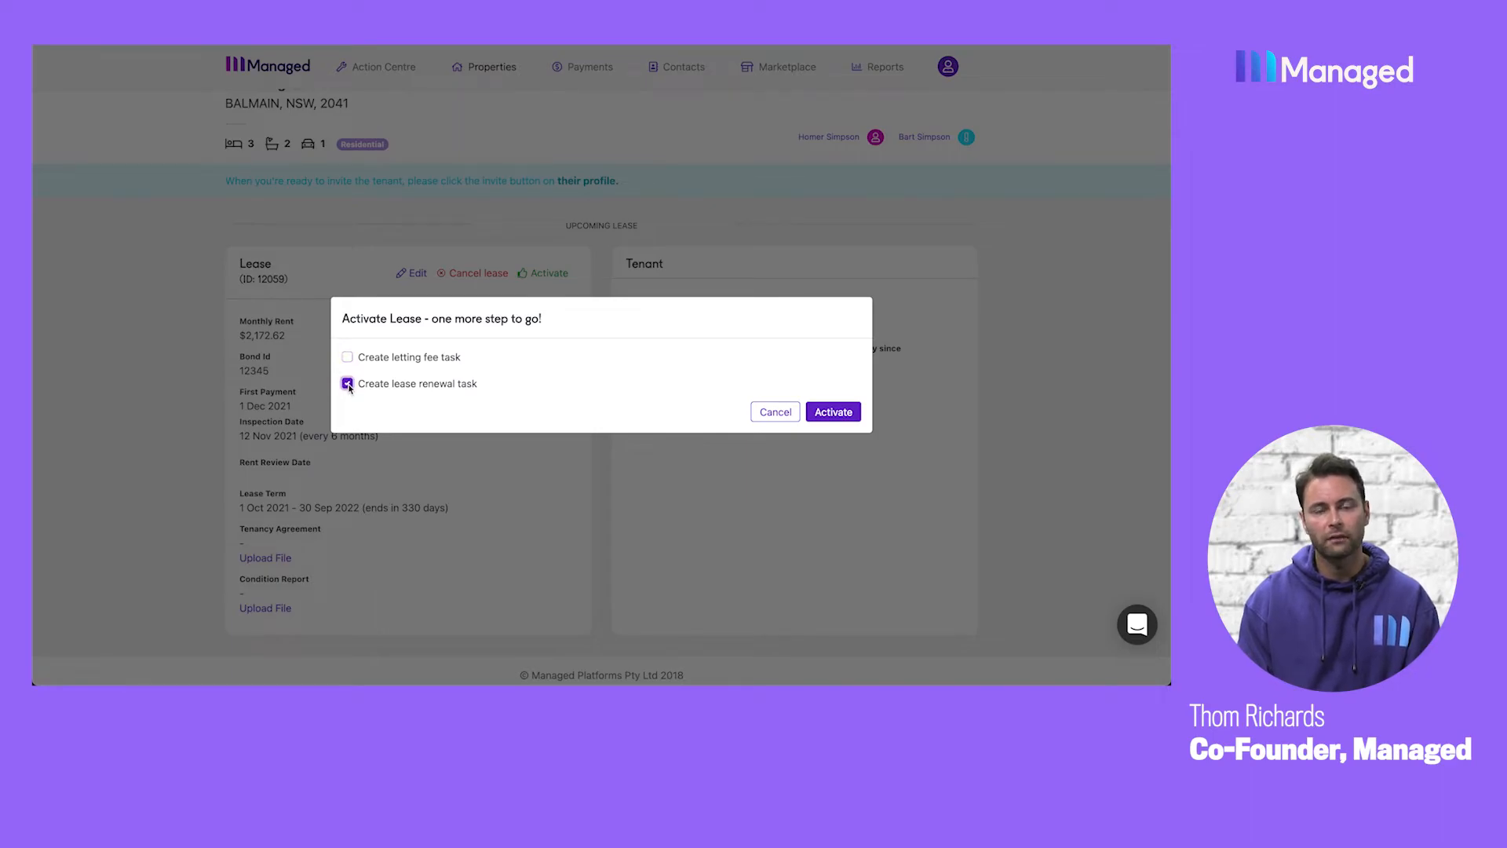
left_click(348, 385)
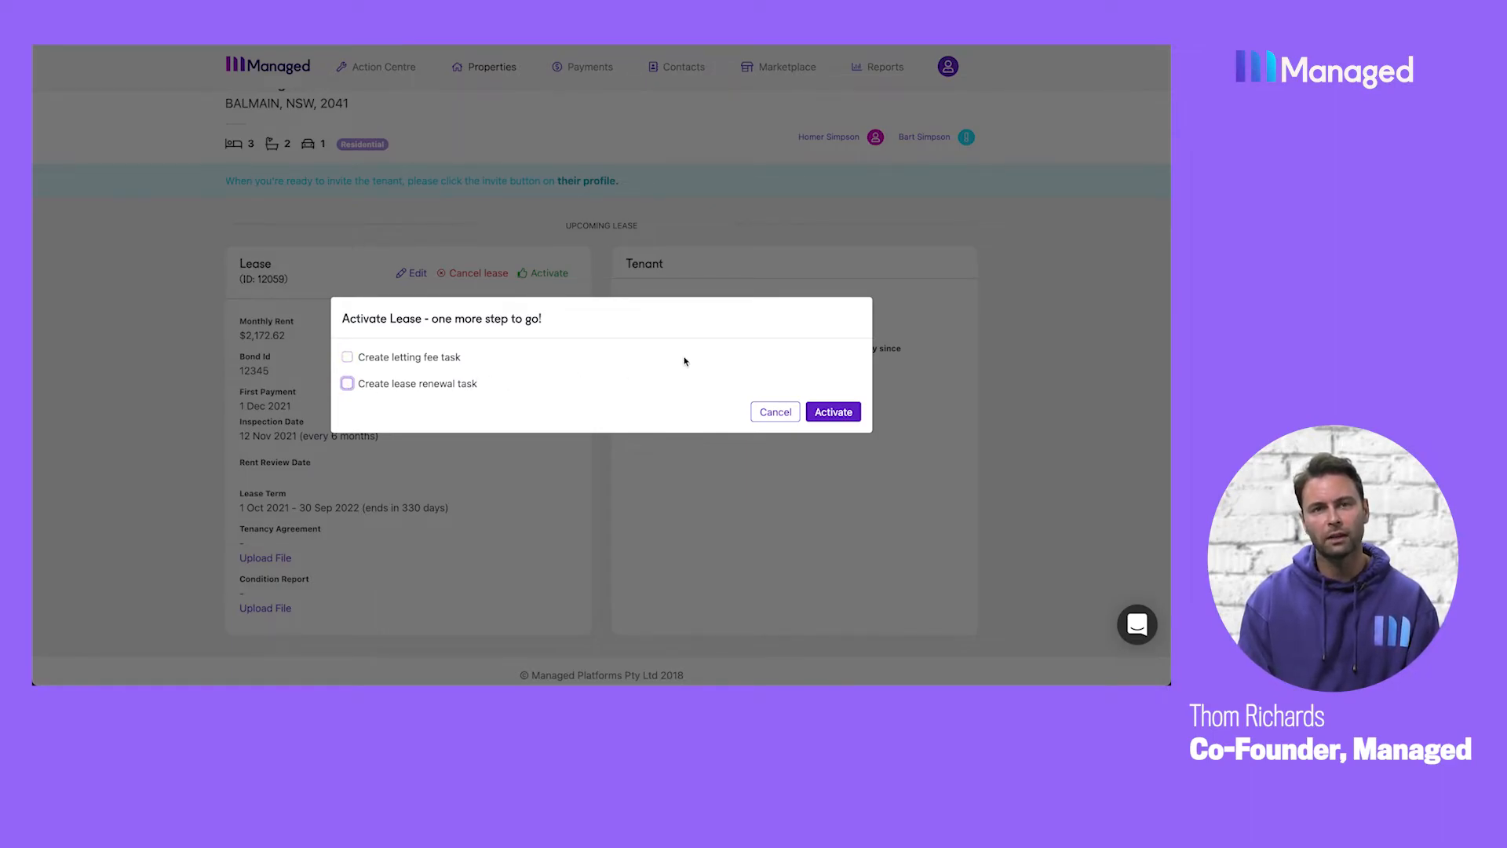
left_click(832, 412)
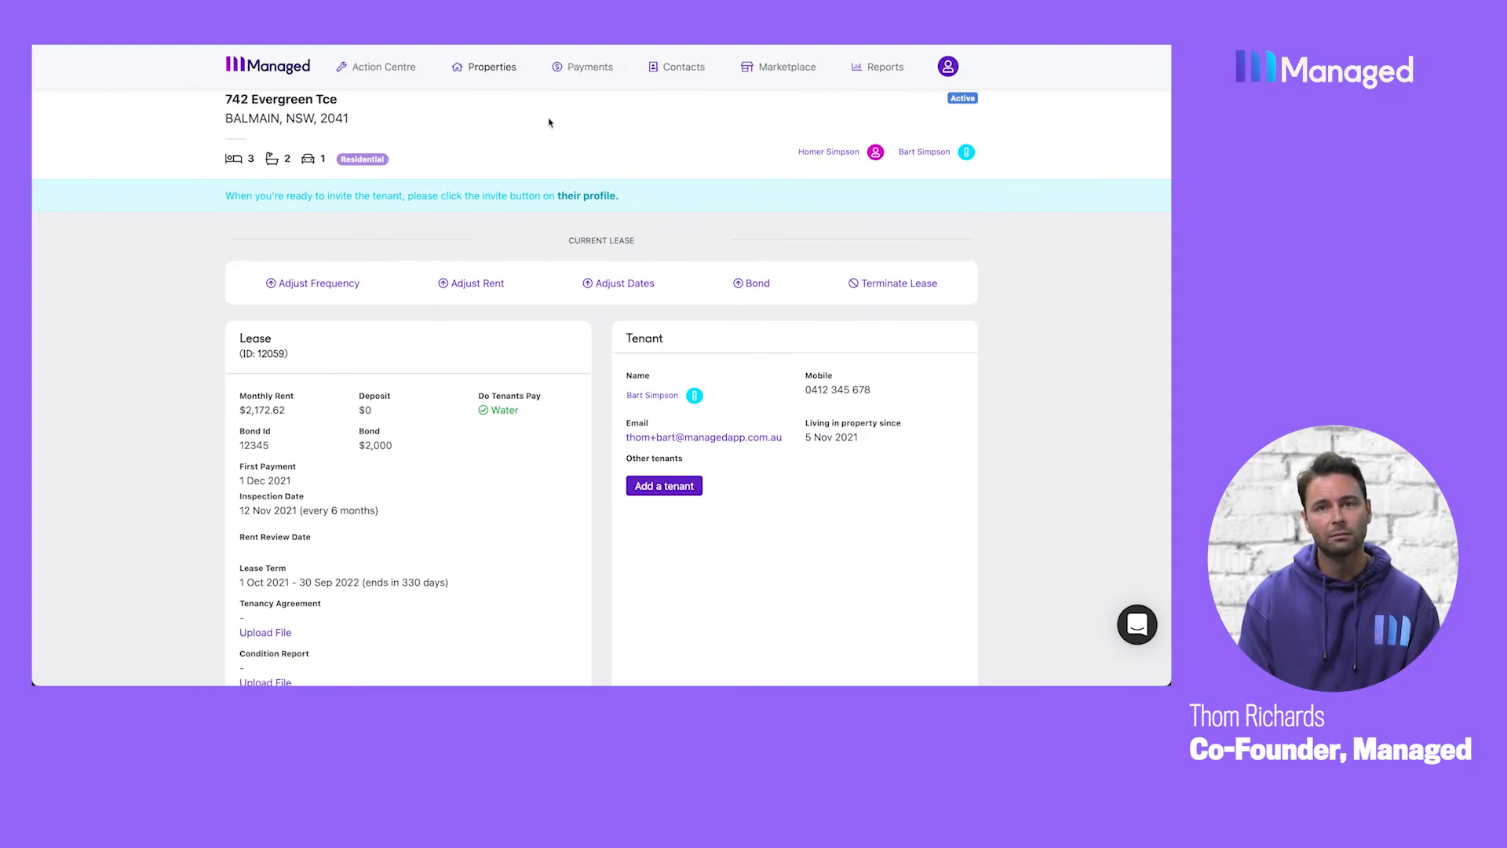
Open the draft tenant's contact record for editing and send the tenant an invitation.
left_click(493, 69)
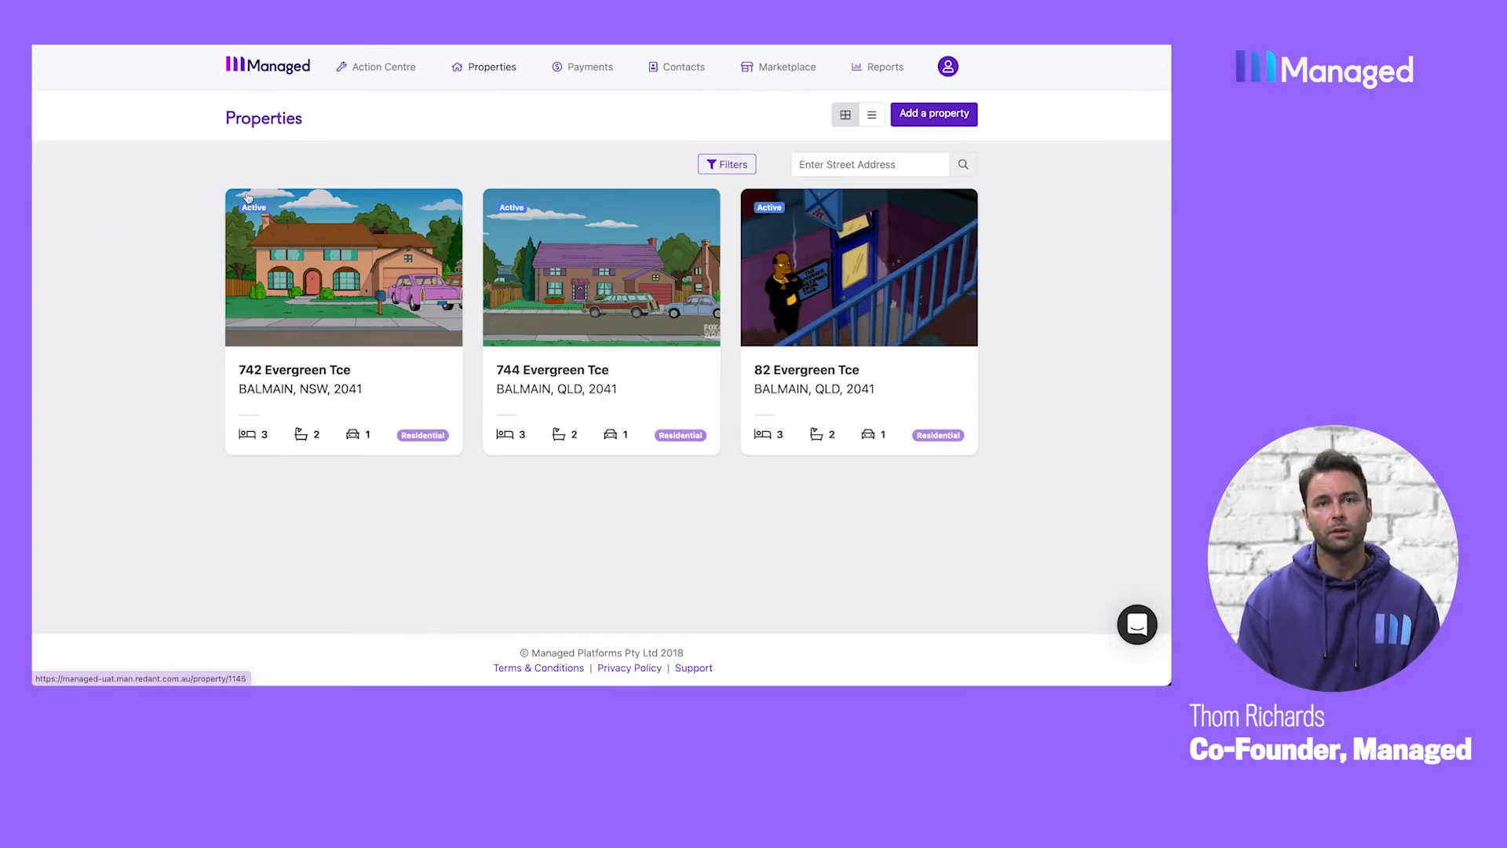
left_click(669, 71)
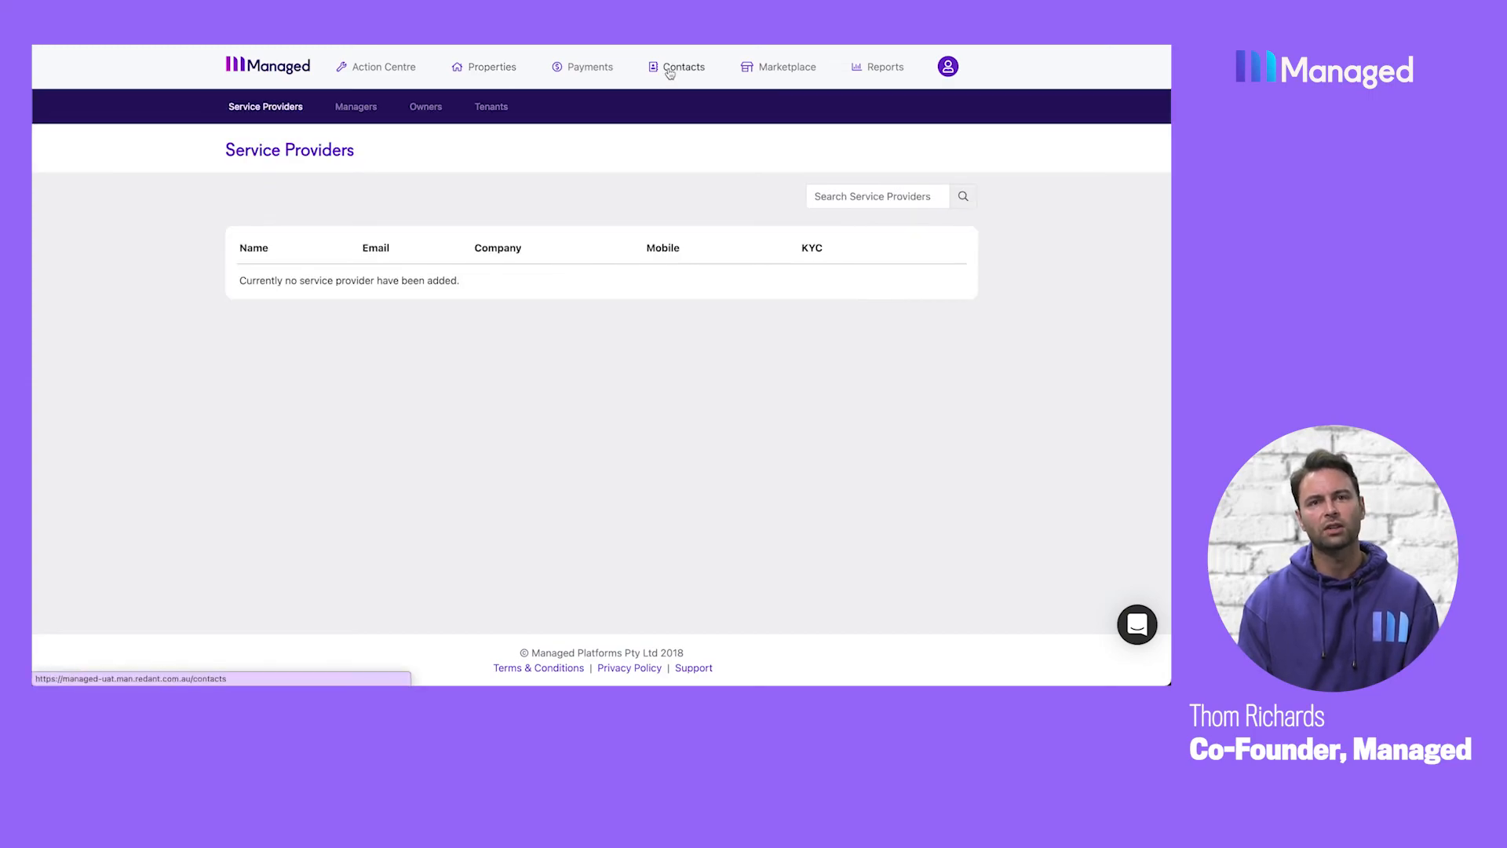
left_click(498, 107)
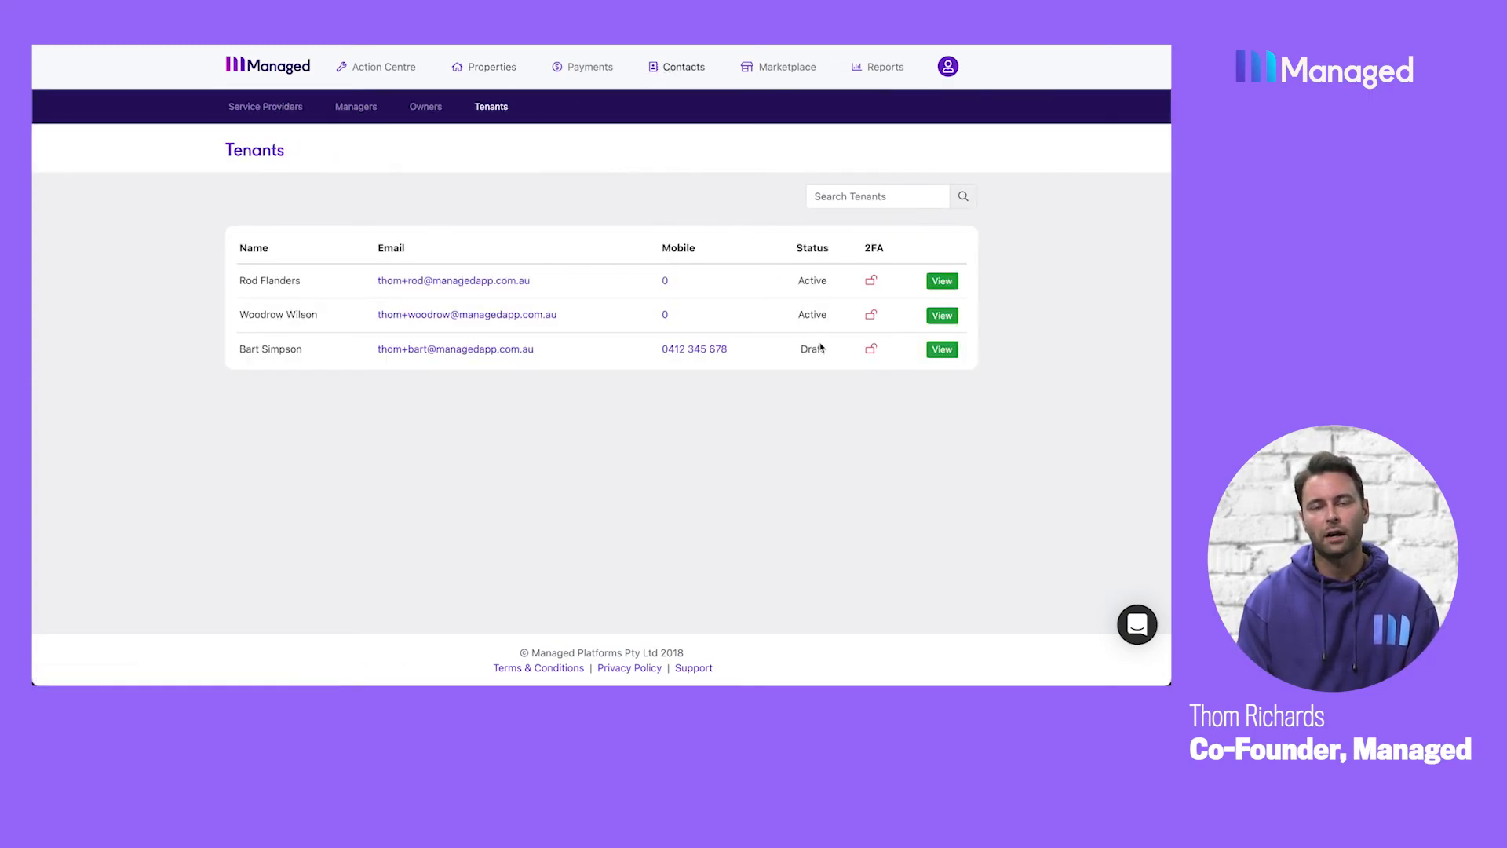
left_click(942, 350)
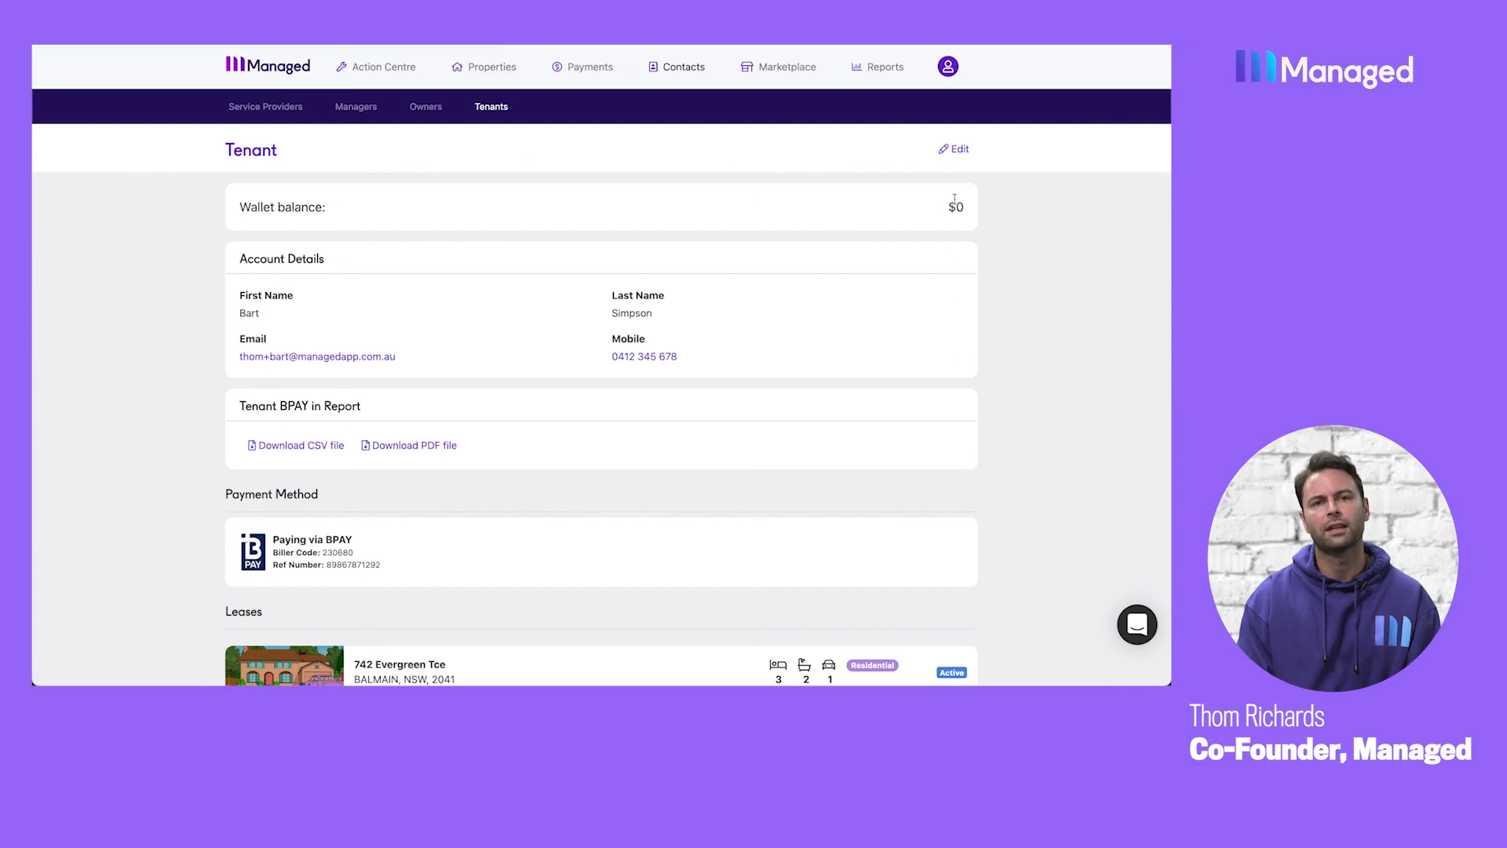
left_click(958, 150)
left_click(915, 202)
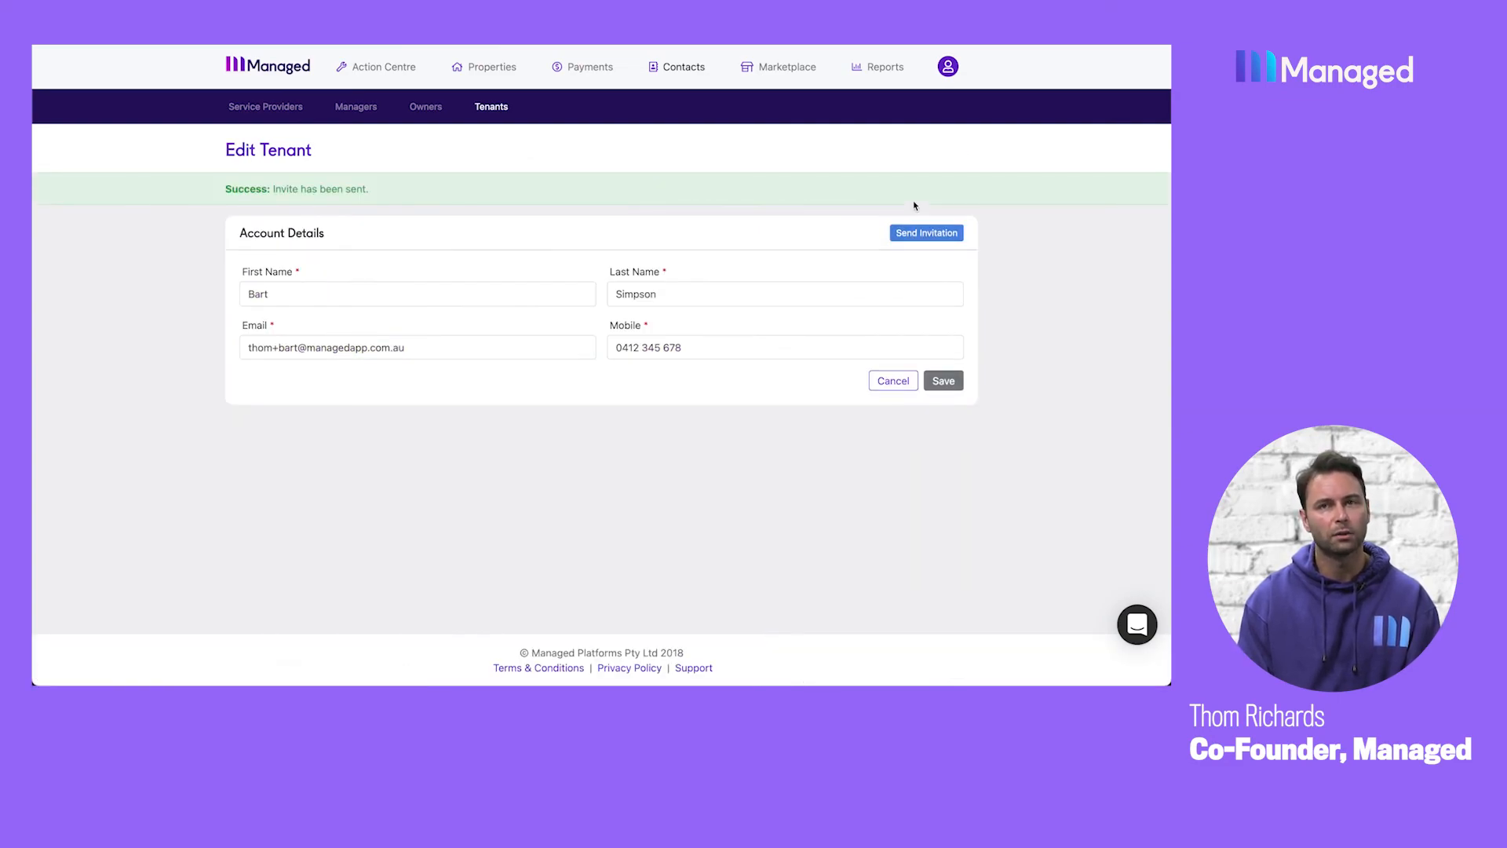